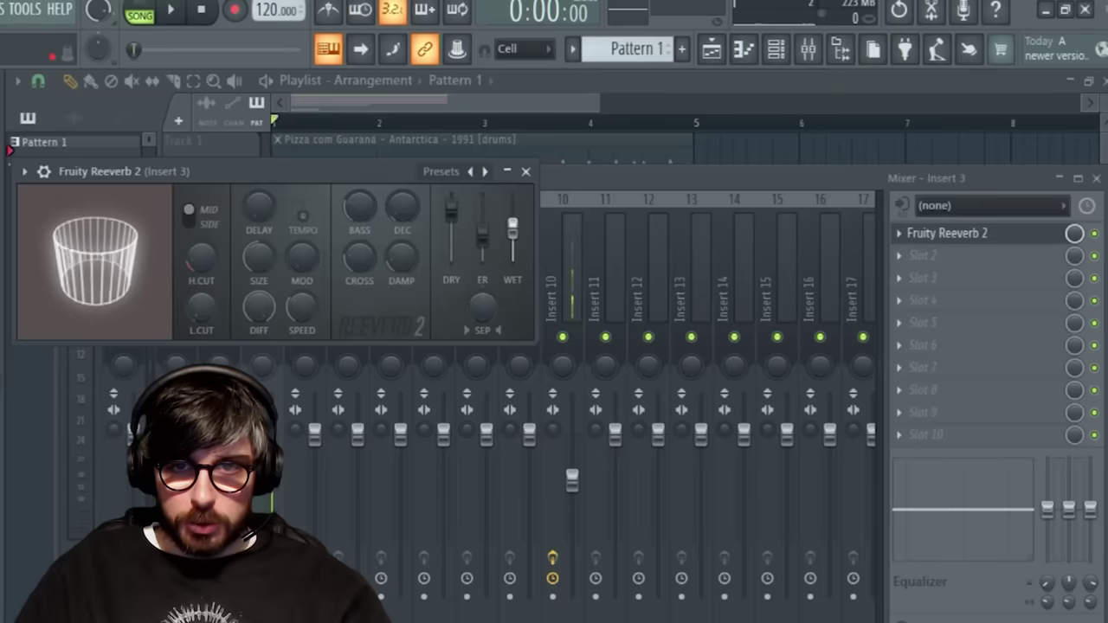
Step: Add Fruity parametric EQ 2 after the reverb on Insert 3 and adjust its treble bands 6 and 7 during playback
key(space)
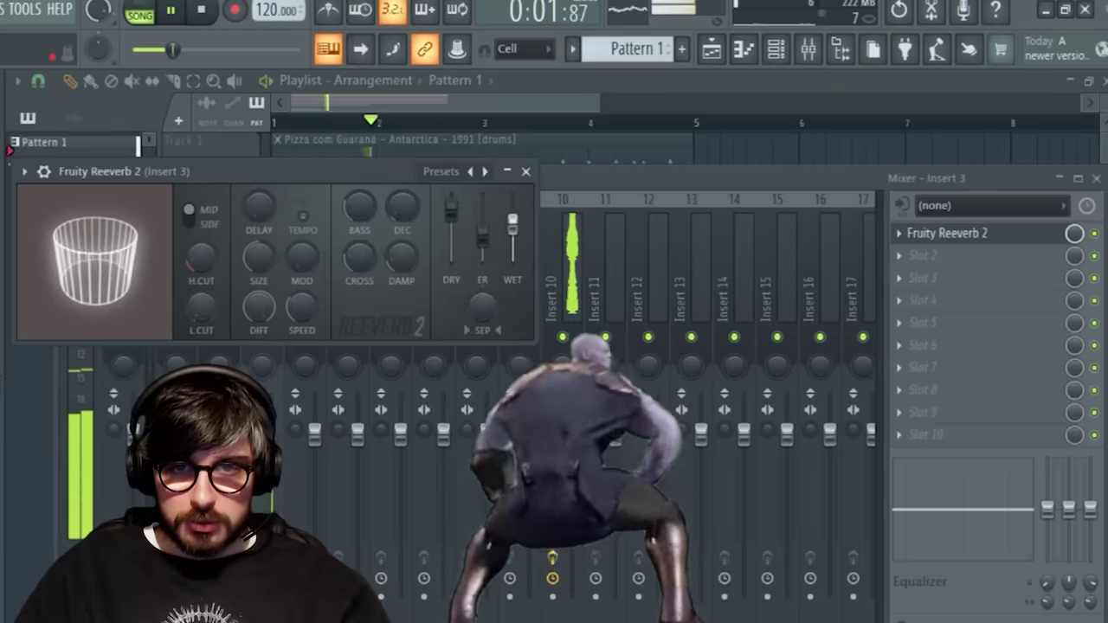
key(Escape)
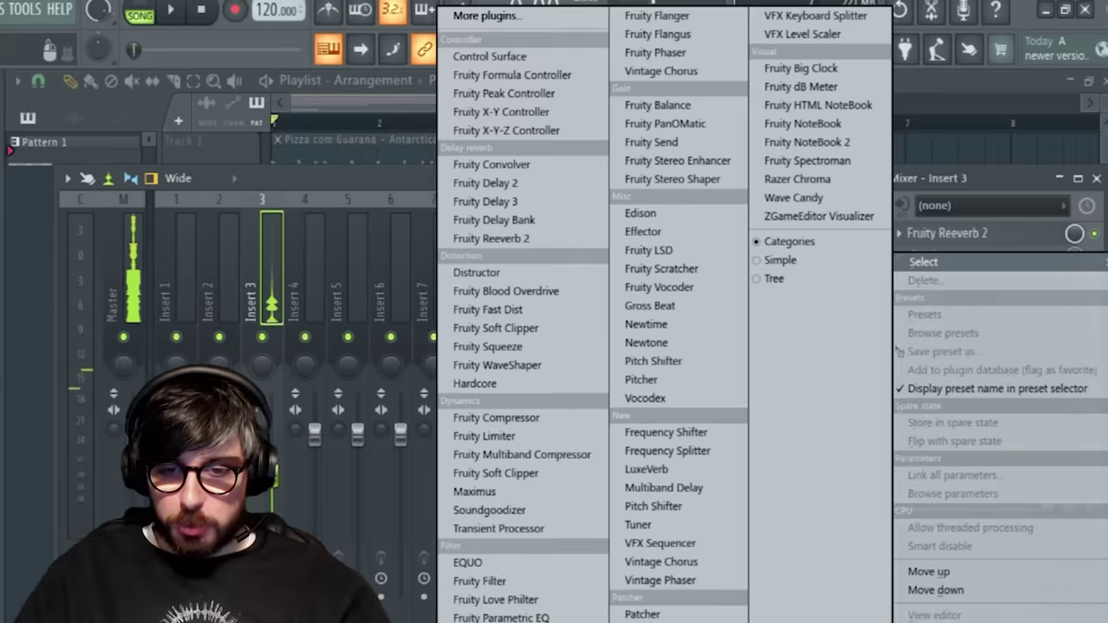
click(502, 619)
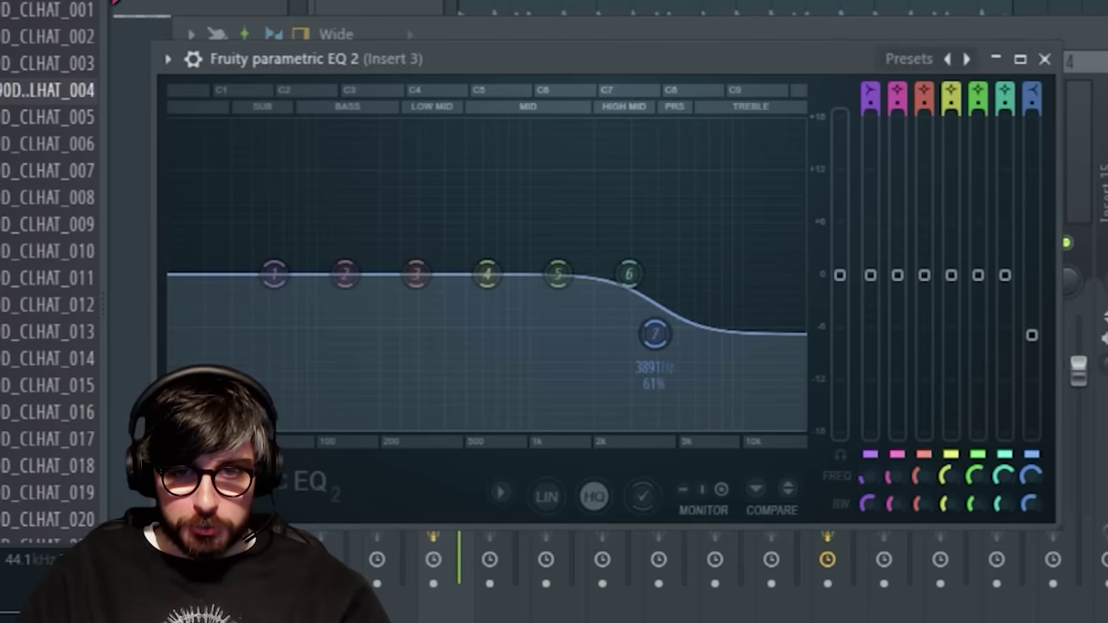
key(space)
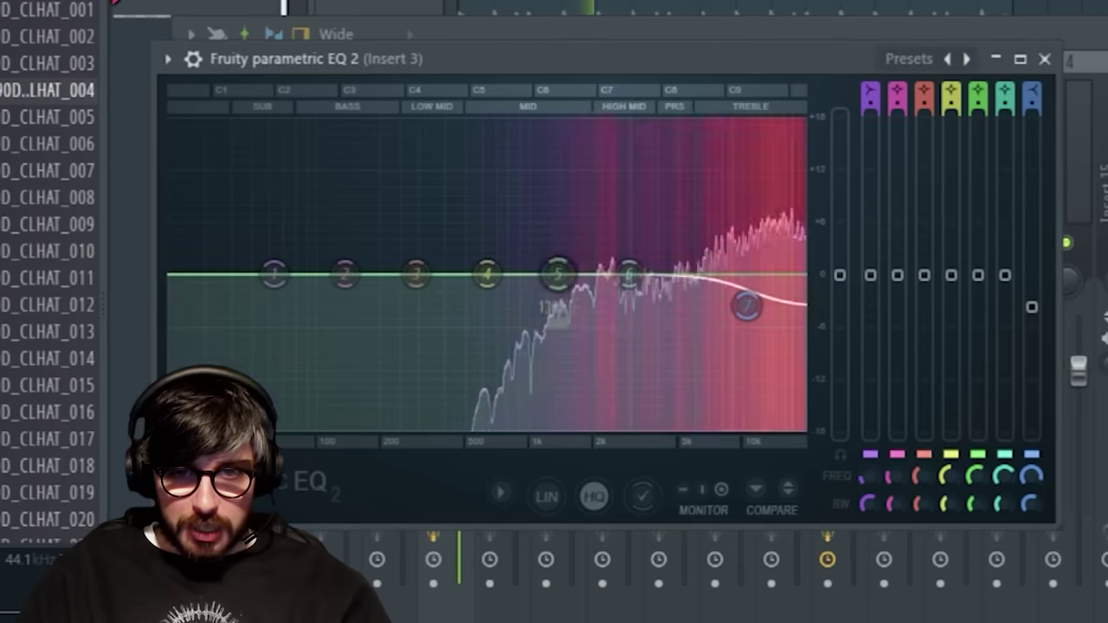
drag(630, 276, 615, 253)
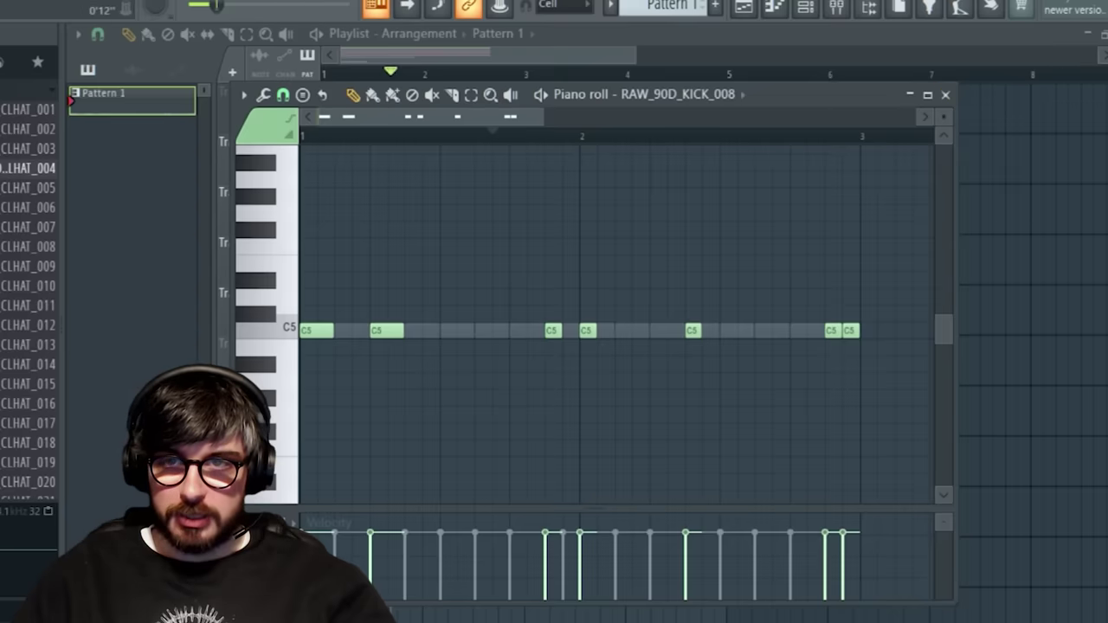
Step: Load Fruity parametric EQ 2 in the first effect slot of mixer Insert 1
key(F7)
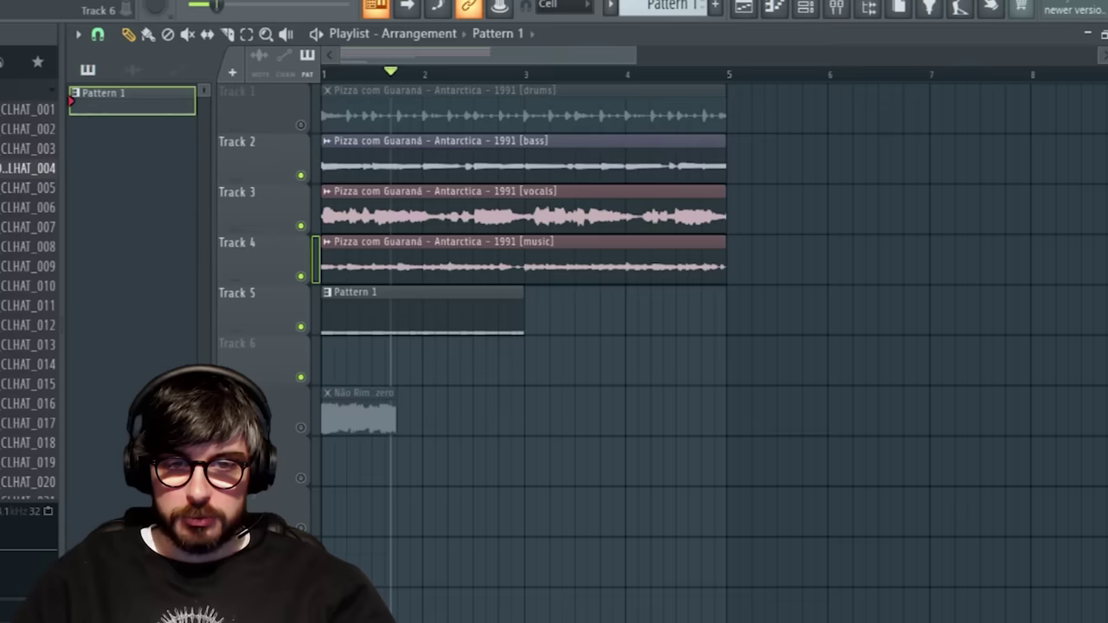
key(F9)
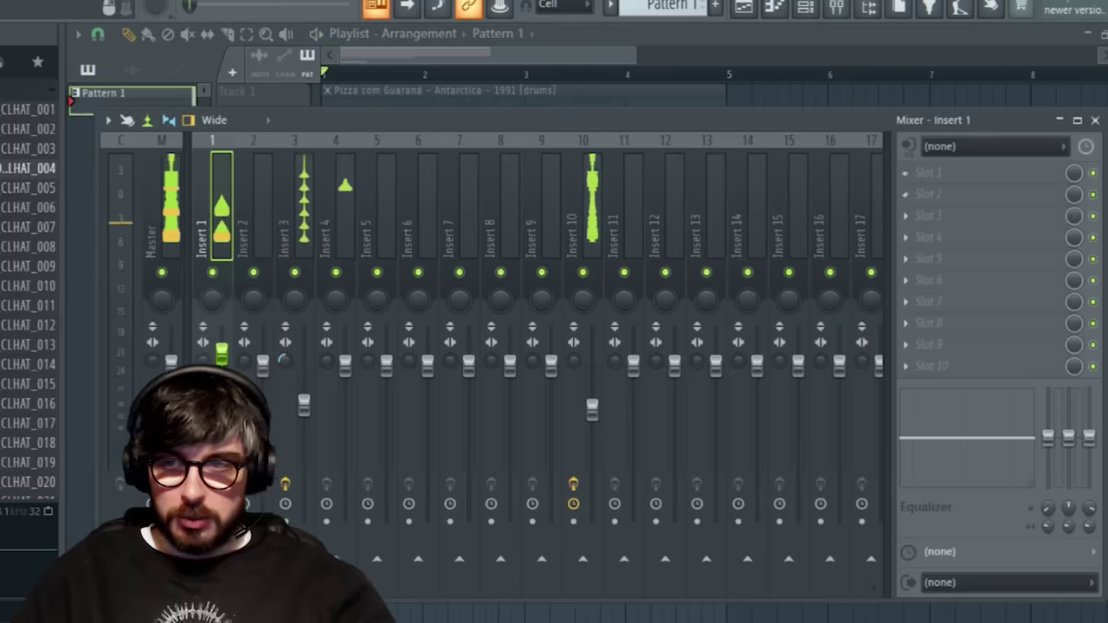
click(905, 173)
mouse_move(929, 193)
click(529, 567)
Step: Boost the low end with the low-shelf band 1 of Insert 1's EQ, easing the boost back during playback
drag(259, 375, 385, 260)
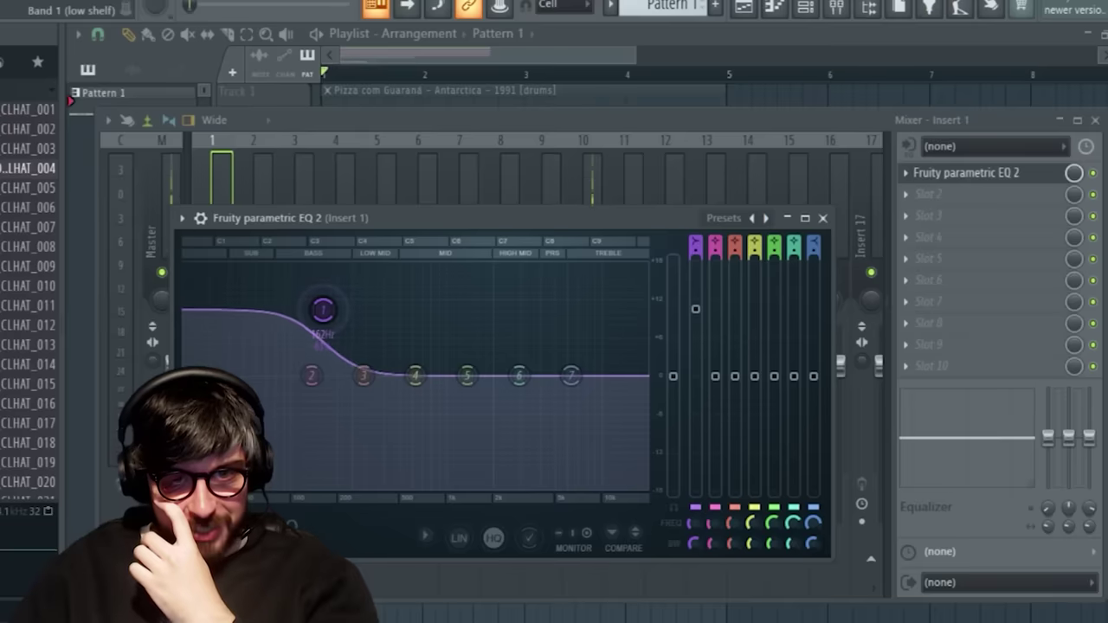
key(space)
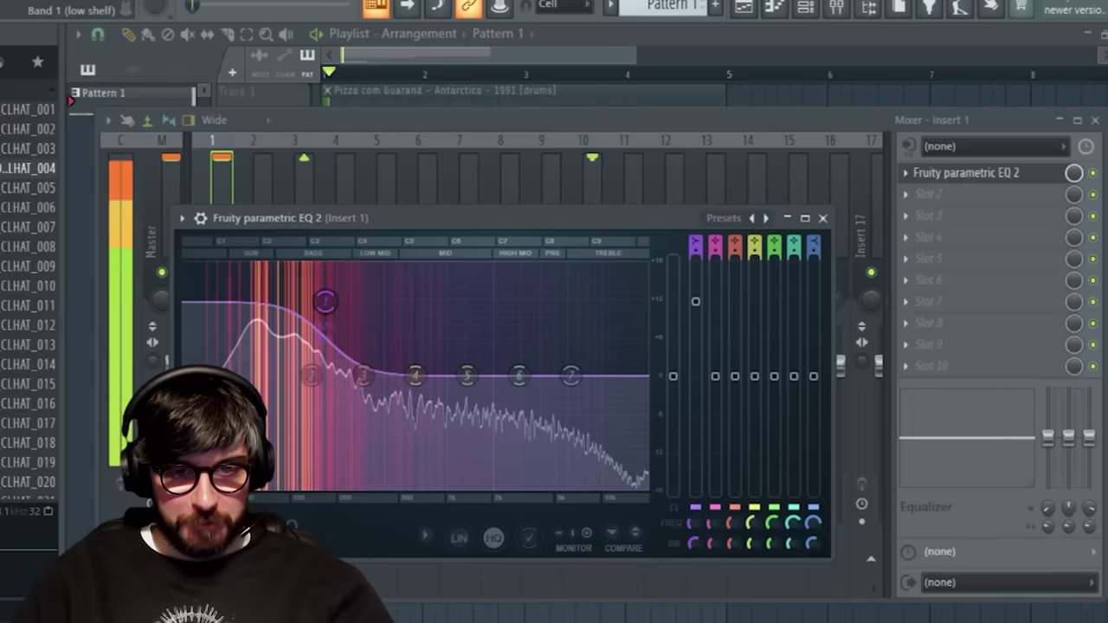
drag(324, 303, 334, 340)
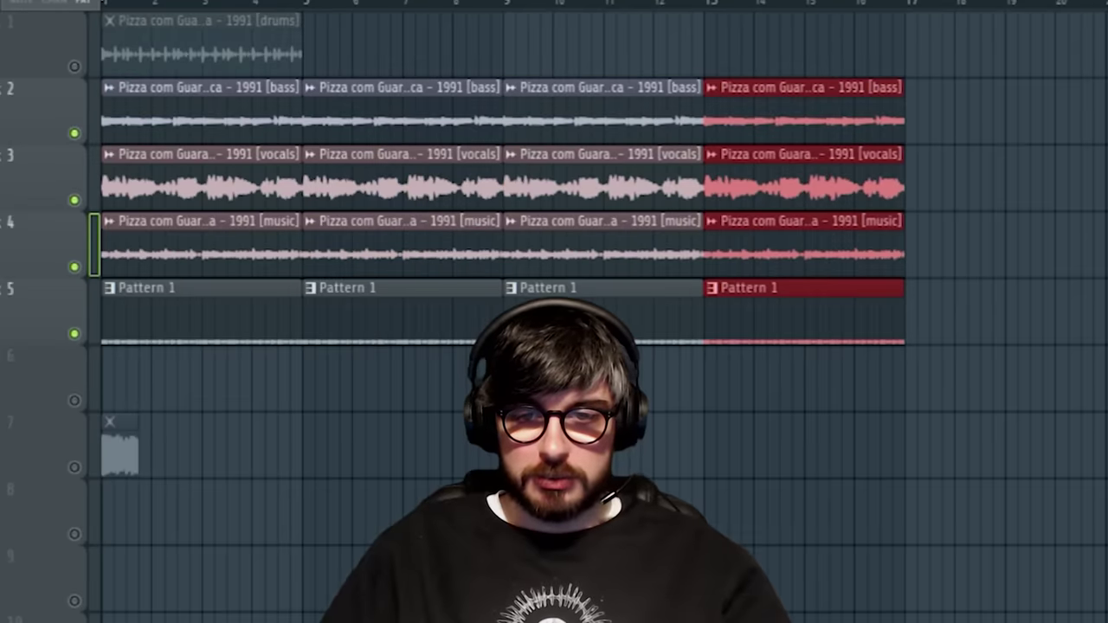
Step: Move the Não Rima clip to bar 17 on Track 3 and stretch it to end at bar 21
key(ctrl+d)
scroll(554, 312, down, 2)
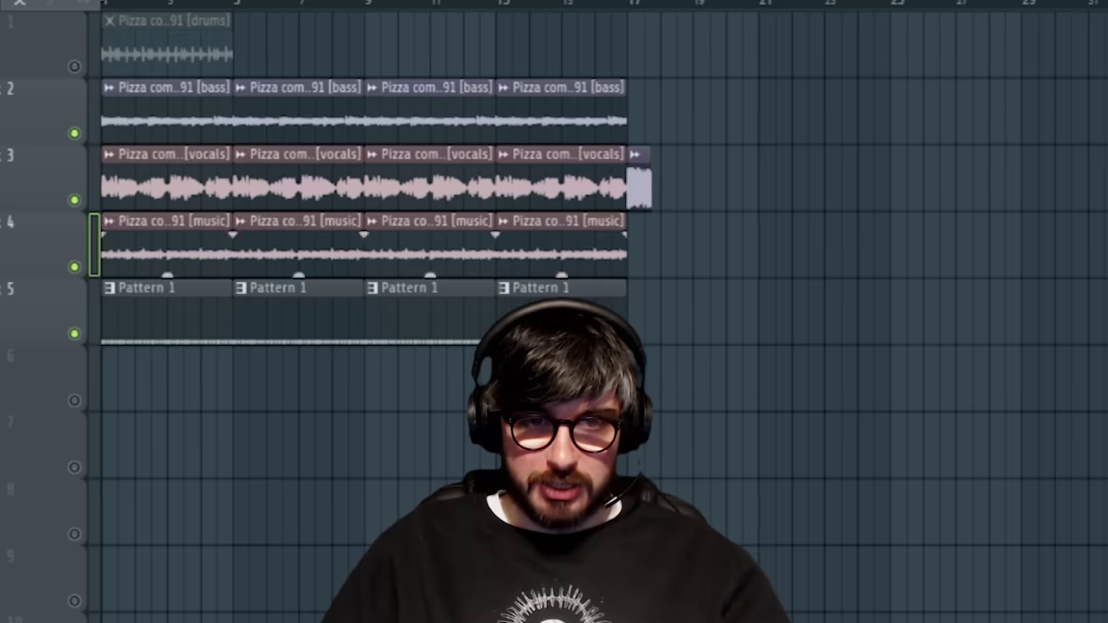
scroll(766, 260, up, 3)
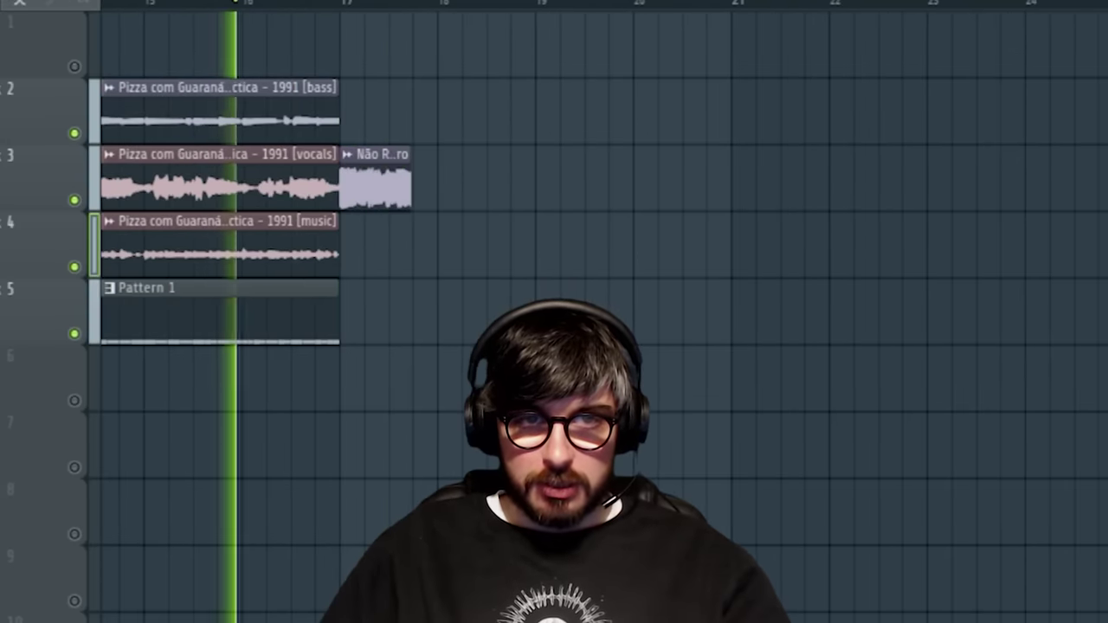
scroll(498, 199, up, 2)
key(space)
drag(361, 187, 870, 186)
scroll(901, 195, up, 3)
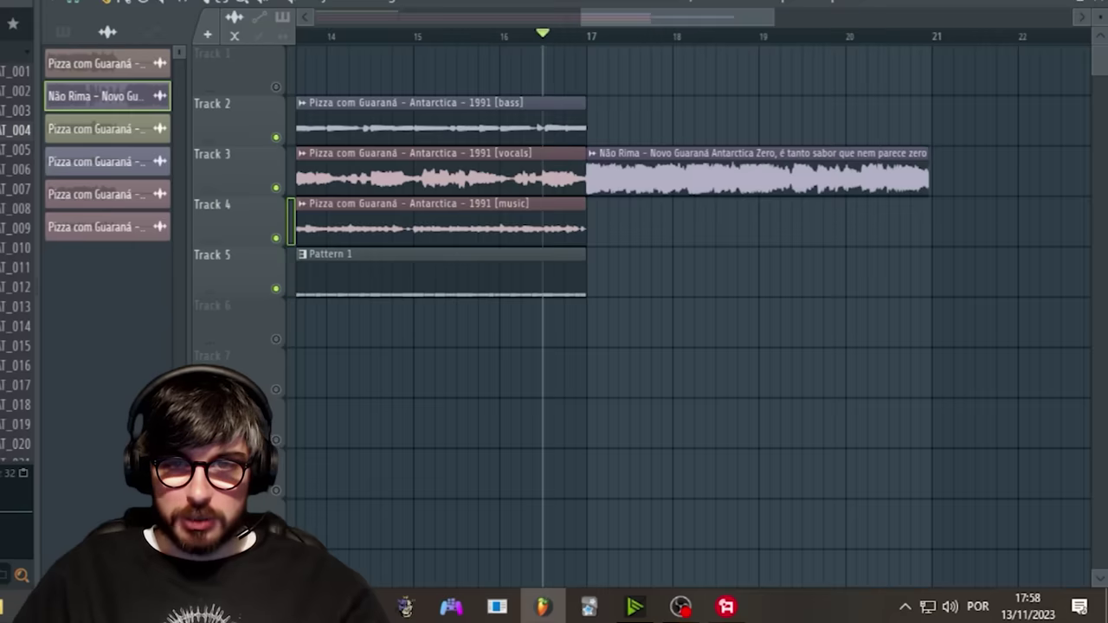
scroll(692, 316, right, 3)
Step: Load two parametric EQs, Auto-Tune Pro, Fruity Limiter, Fruity Delay 3 and Fruity Reeverb 2 on Insert 15, and open its audio input list
right_click(276, 188)
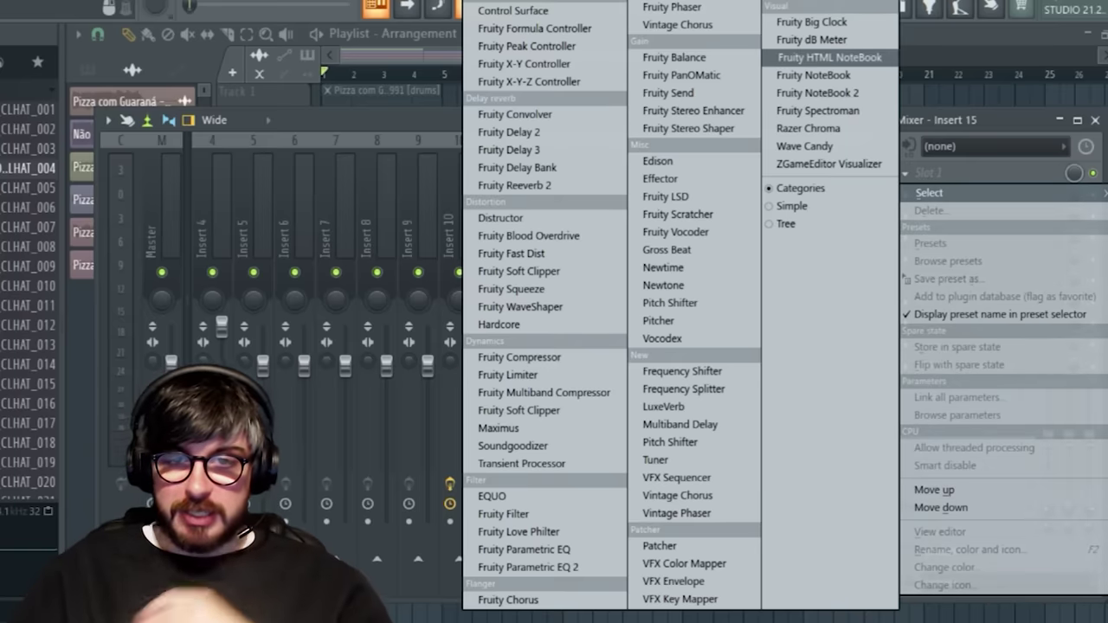
click(678, 25)
right_click(675, 208)
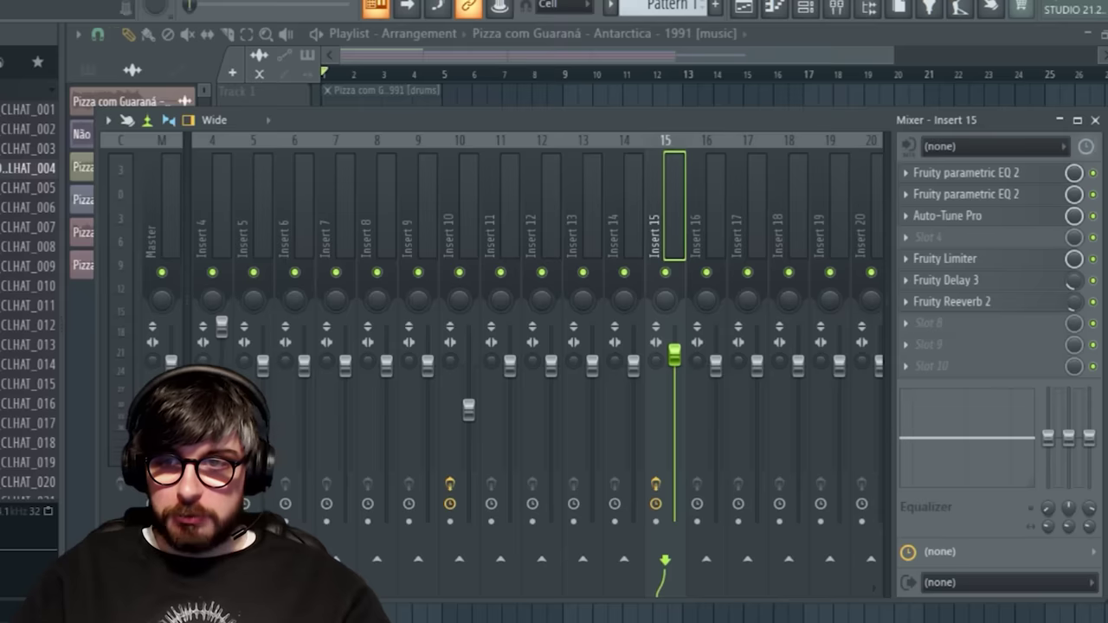
click(996, 146)
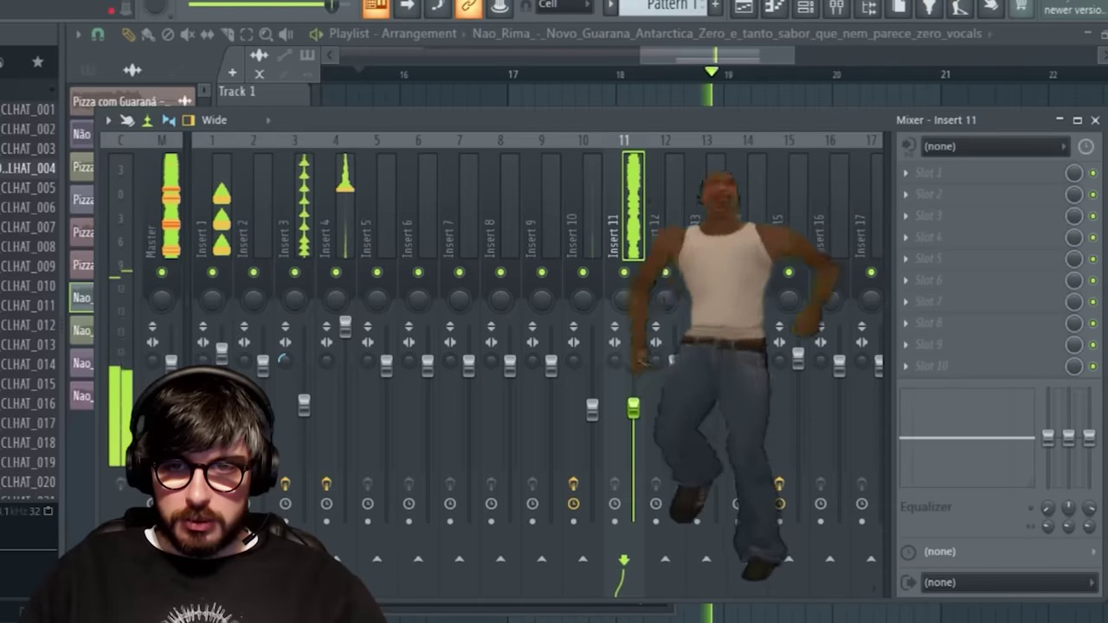
Step: Return to the playlist, activate the Draw tool and move the muted Nao Rima bass, drums and music clips to Tracks 2 to 4 at bar 25
key(F9)
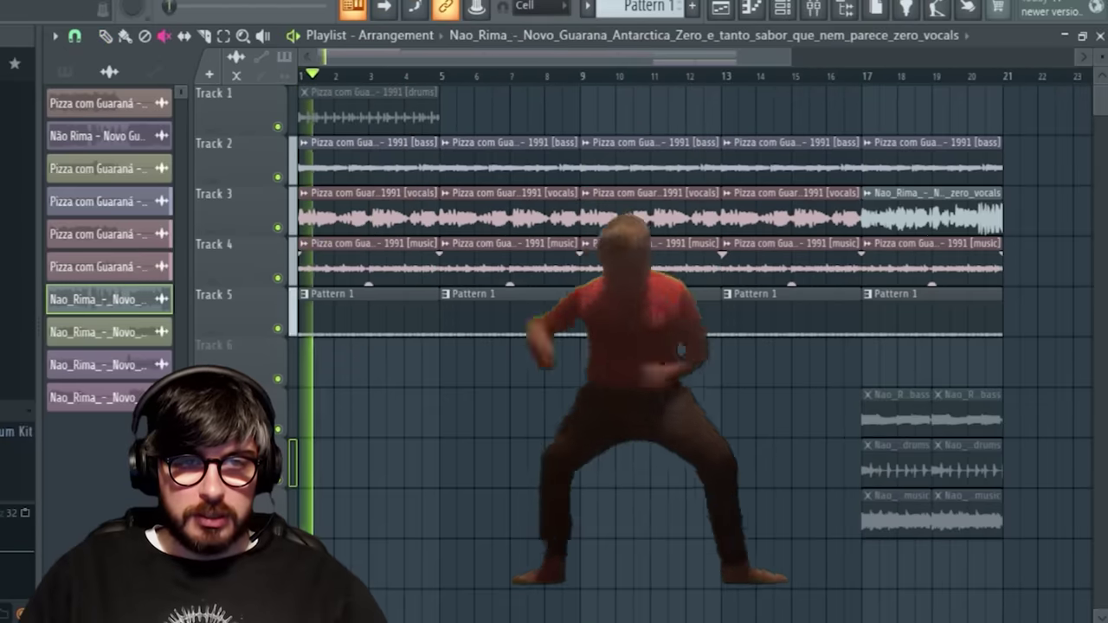
key(p)
scroll(320, 411, up, 5)
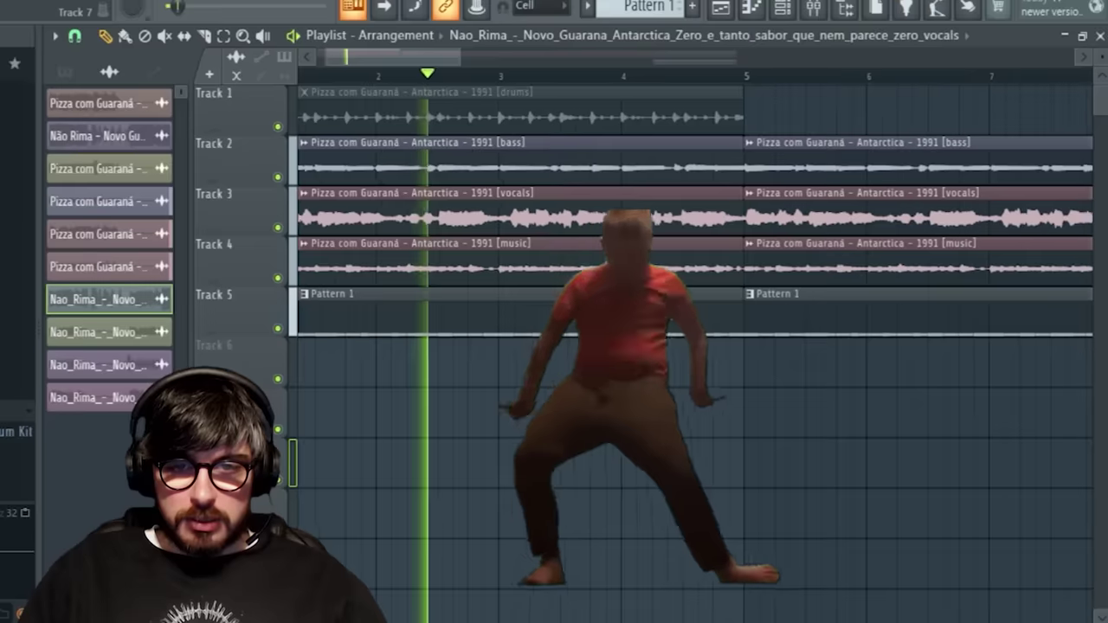
scroll(658, 389, right, 3)
scroll(658, 389, up, 3)
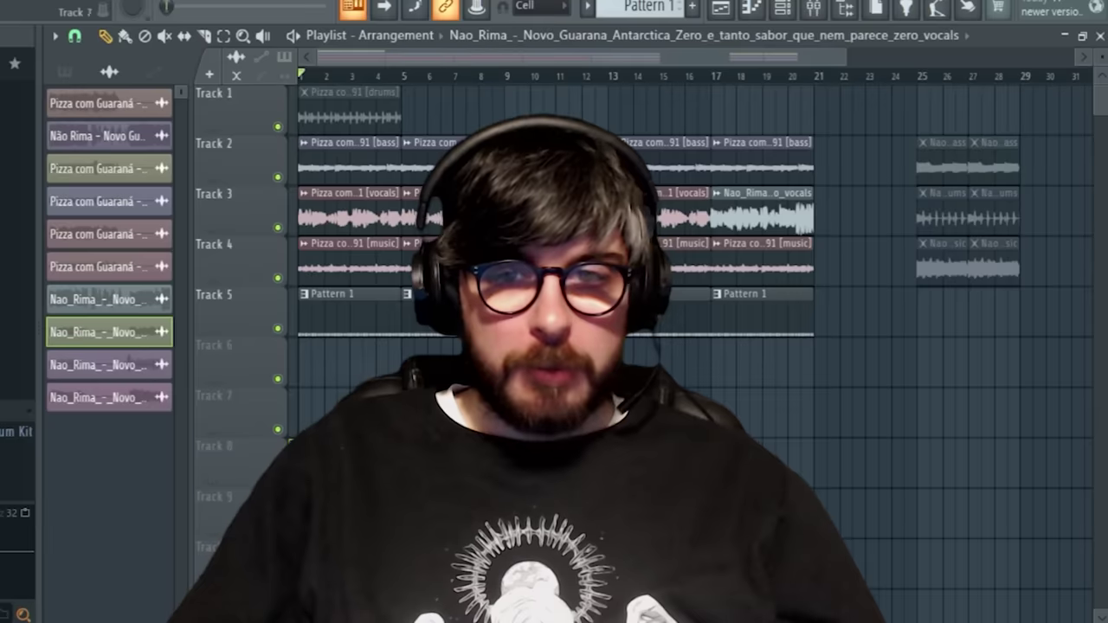
Step: Shift all clips on Tracks 2 to 5 four bars so that they start at bar 5
drag(299, 136, 846, 436)
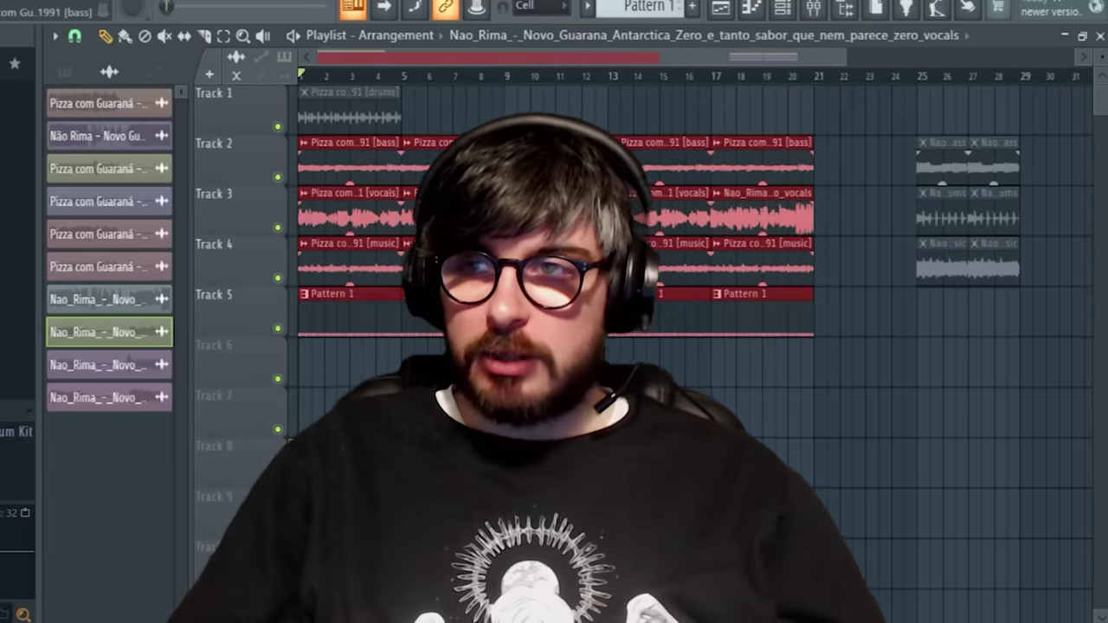
drag(510, 160, 613, 160)
ctrl+click(606, 406)
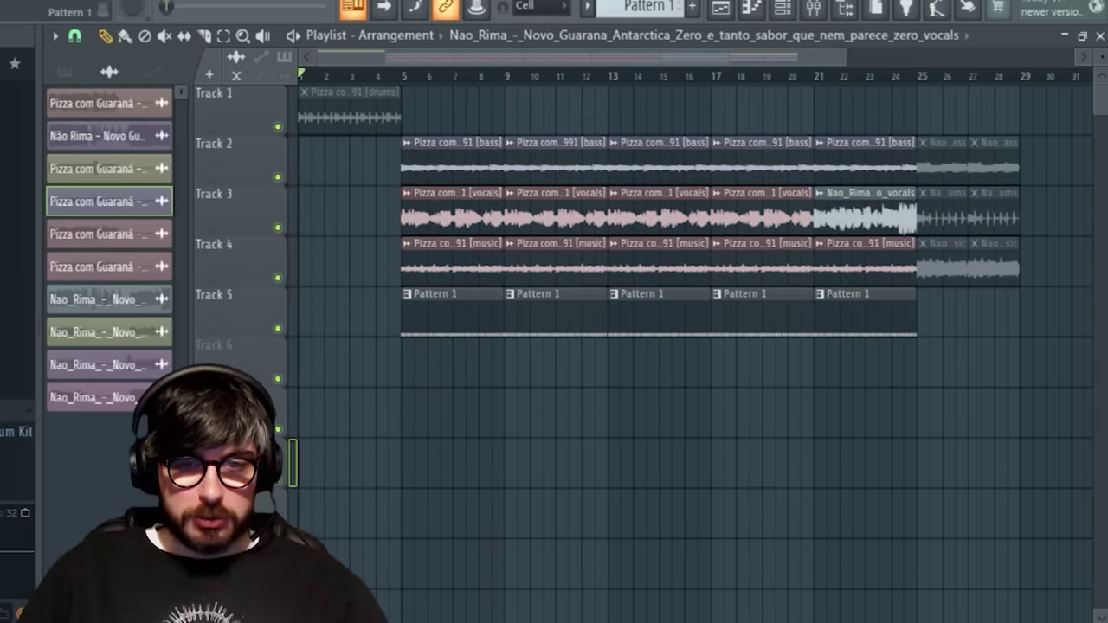
Step: Split Pattern 1 by channel into separate kick, closed hi-hat and snare patterns
click(453, 313)
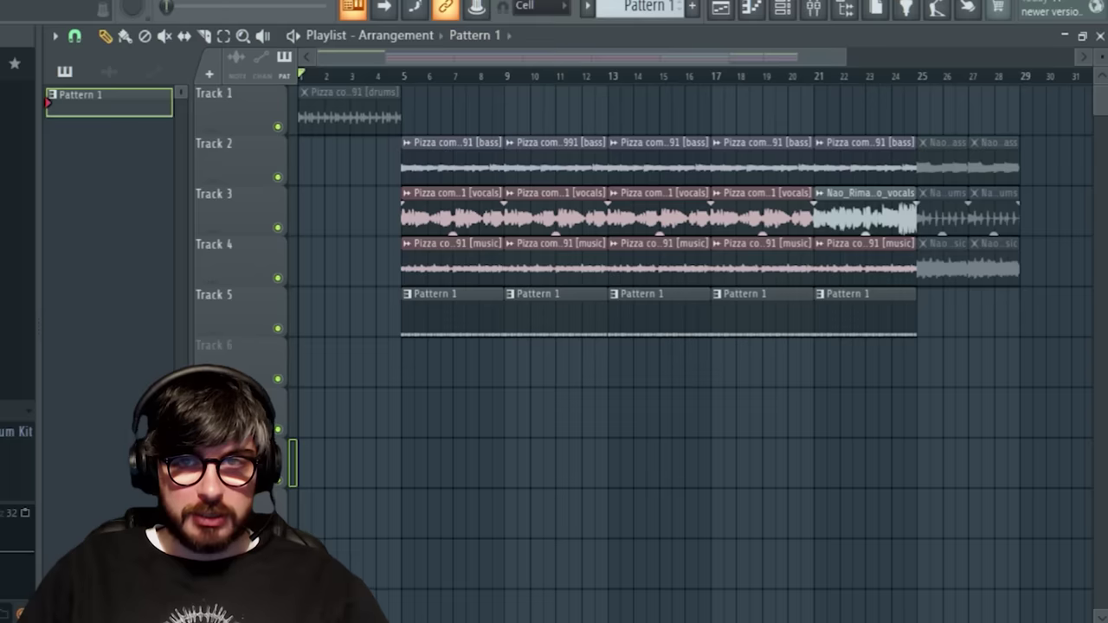
click(587, 7)
click(705, 303)
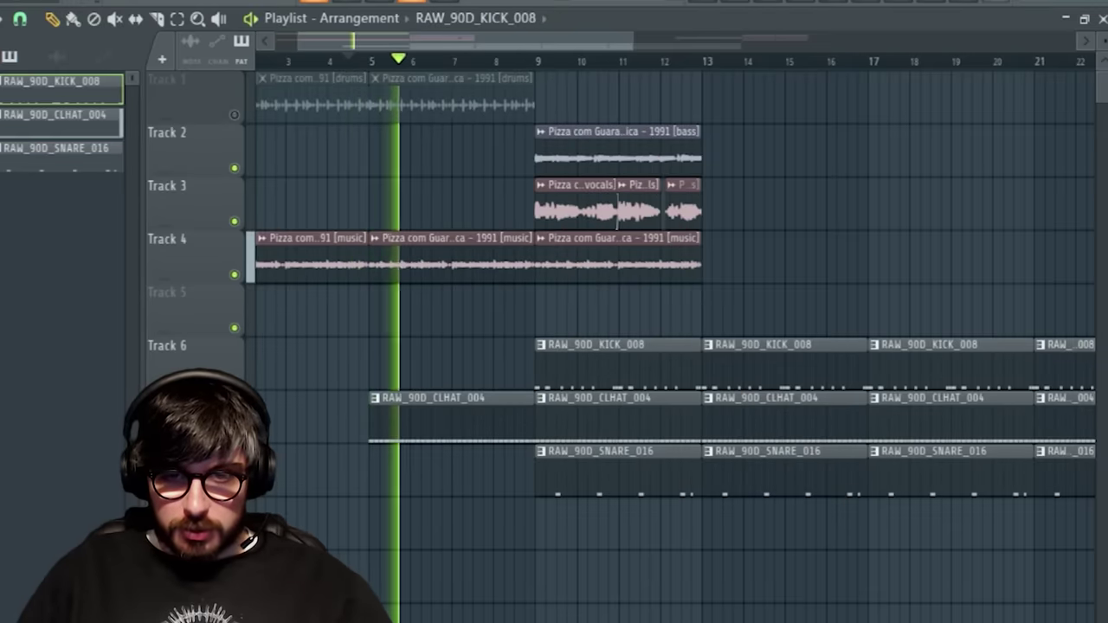
Step: Place a RAW_90D_SNARE_016 lead-in clip on Track 8, starting in bar 7 and ending at bar 9
click(377, 469)
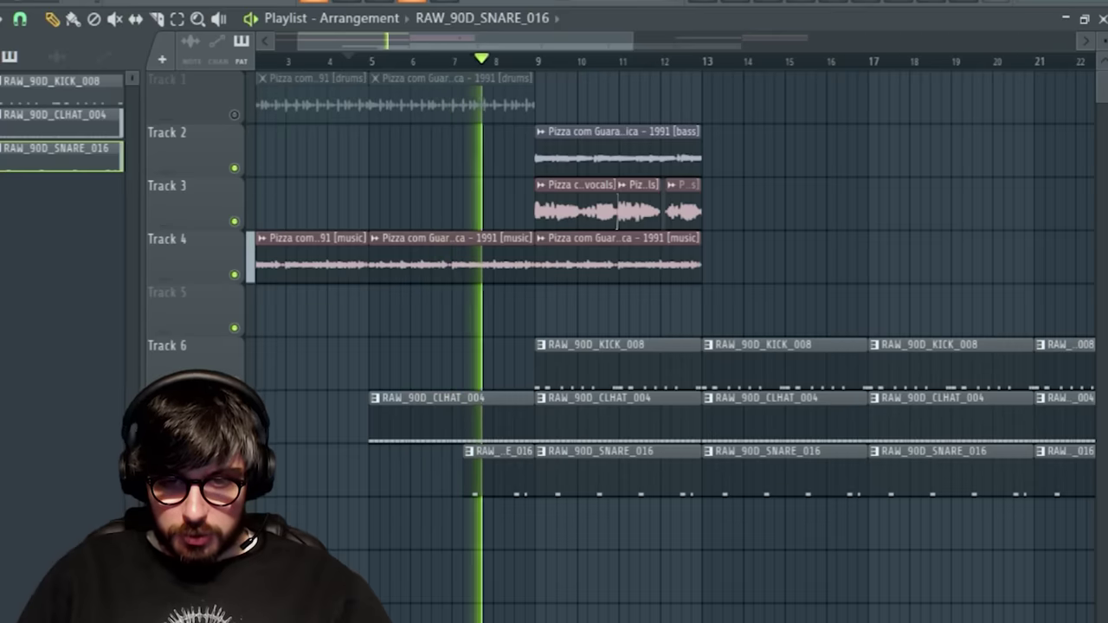
scroll(535, 469, up, 4)
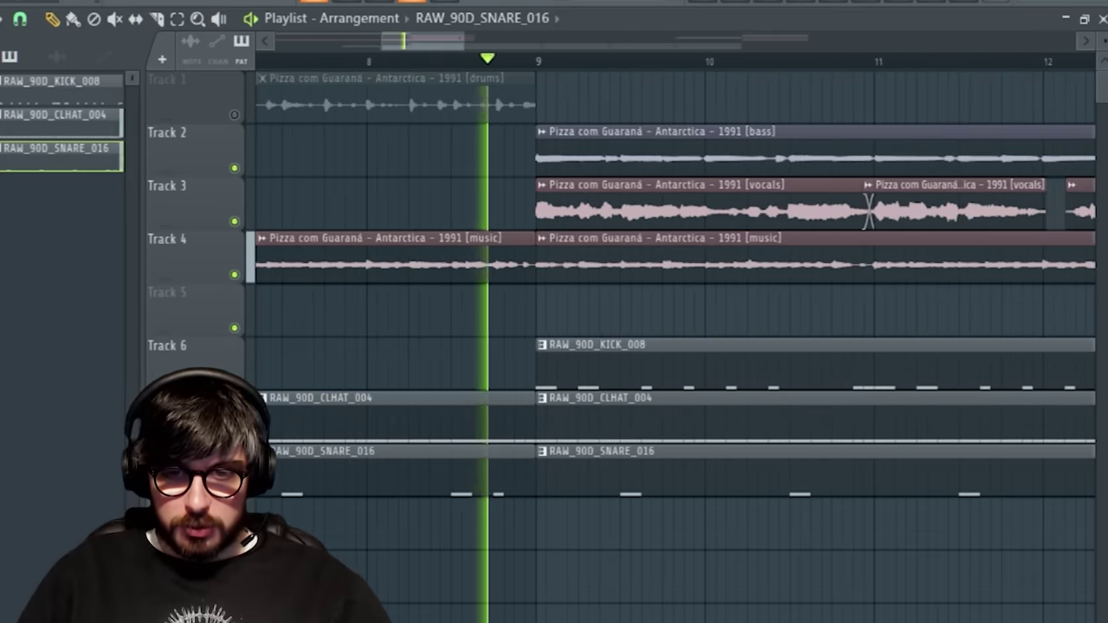
scroll(485, 450, down, 5)
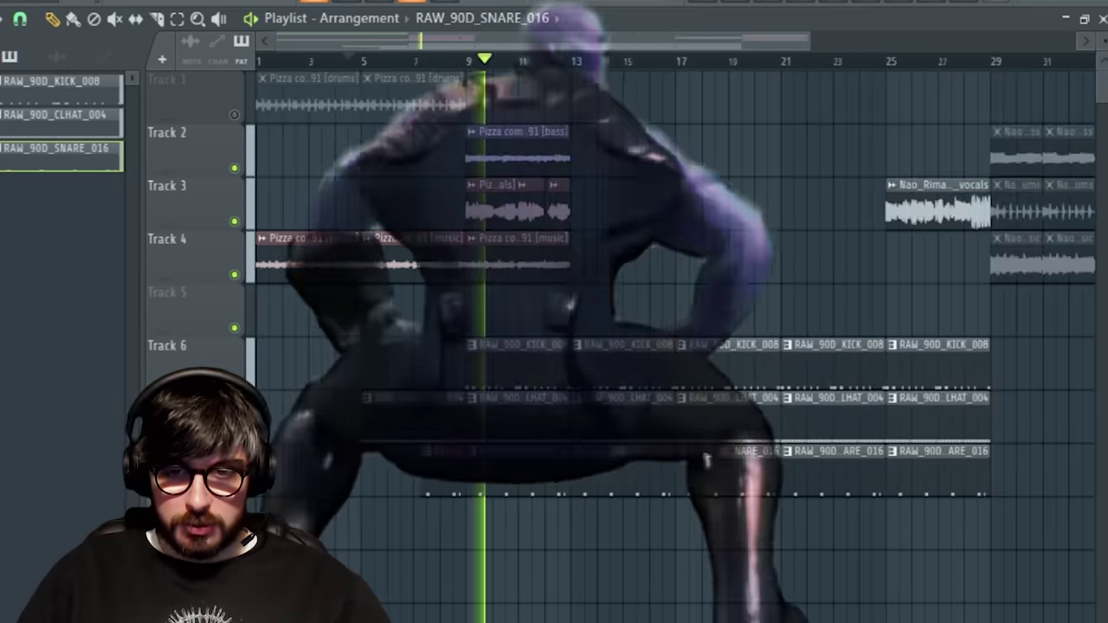
Step: Duplicate the selected bass, vocals and music clips to bar 21, and repeat the bass clip at bar 25
scroll(467, 450, up, 2)
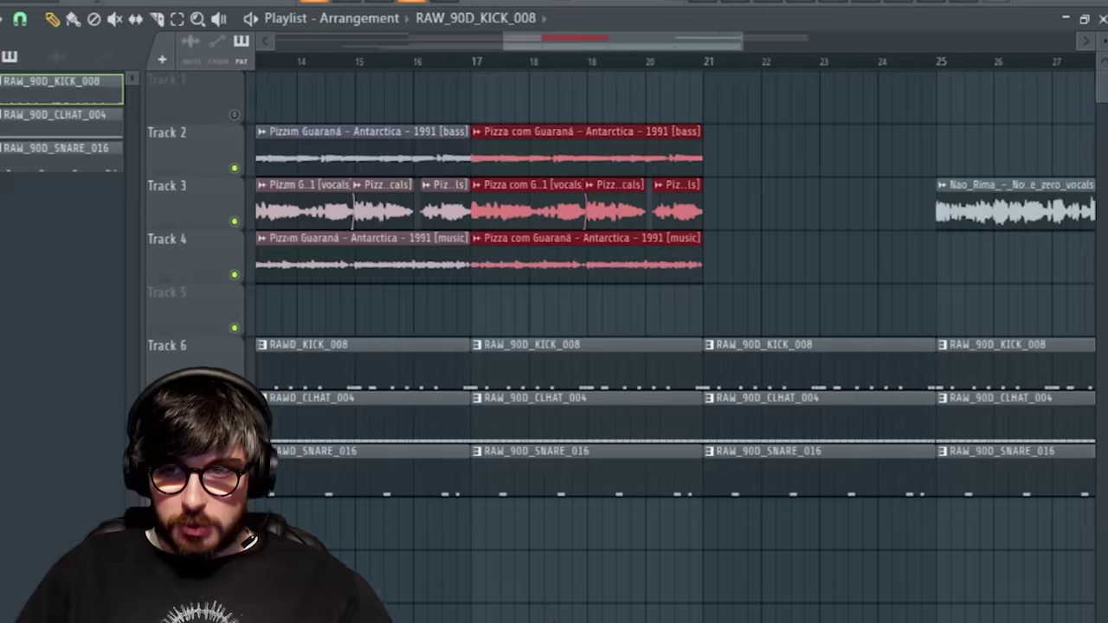
key(ctrl+b)
scroll(832, 329, down, 3)
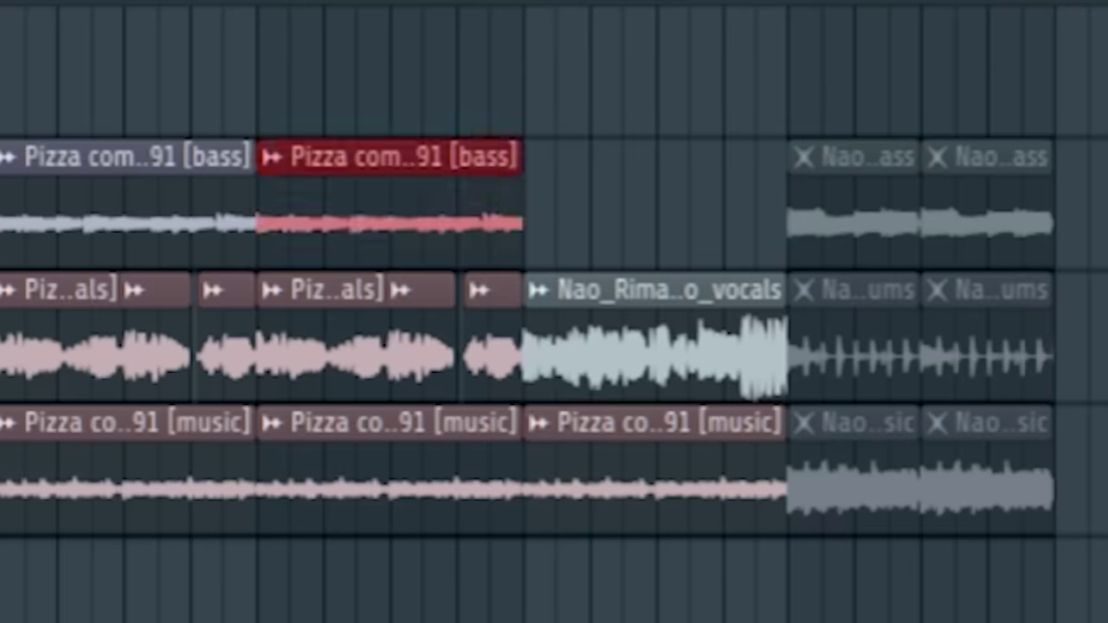
key(ctrl+b)
key(ctrl+d)
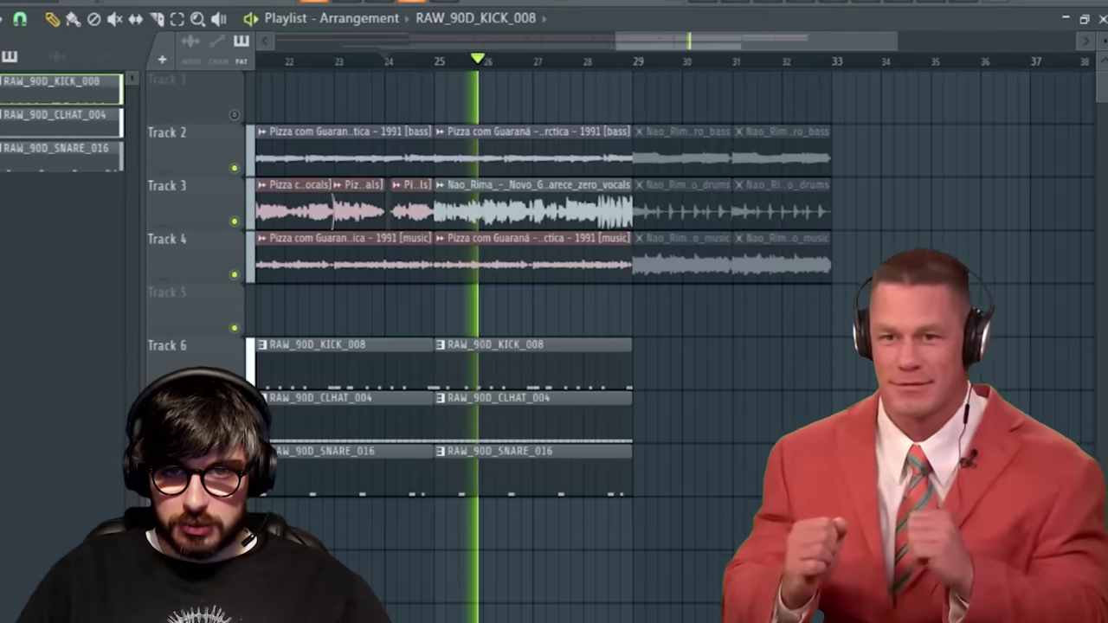
Step: Slice the end of the Nao Rima vocals clip on Track 3 into short chops between bars 28 and 29
scroll(554, 312, up, 3)
scroll(554, 312, down, 3)
scroll(554, 312, up, 3)
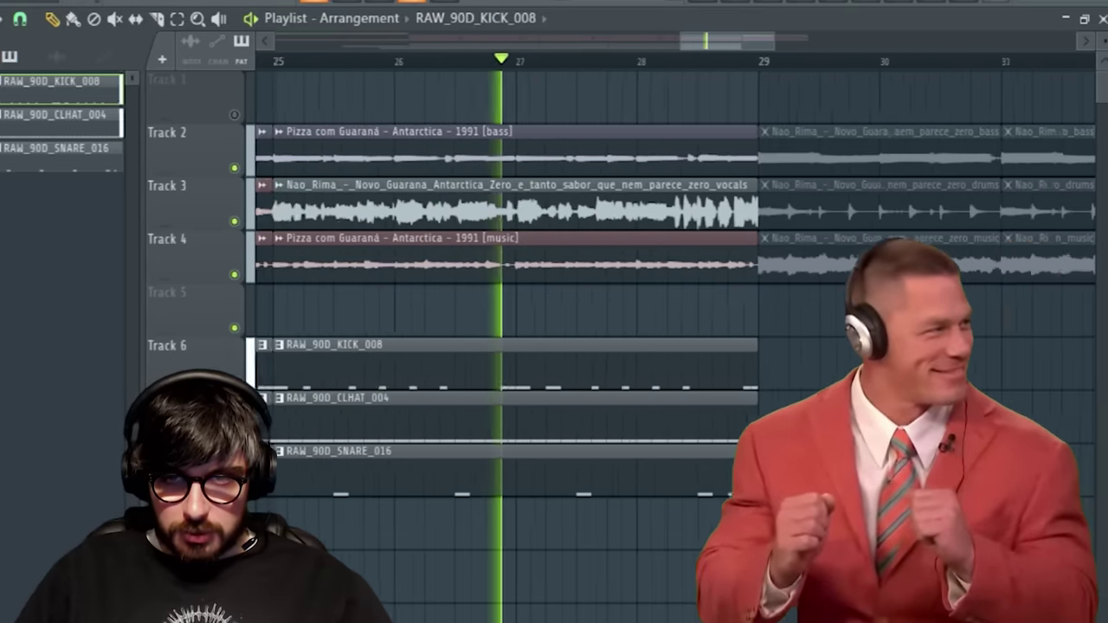
scroll(554, 259, up, 3)
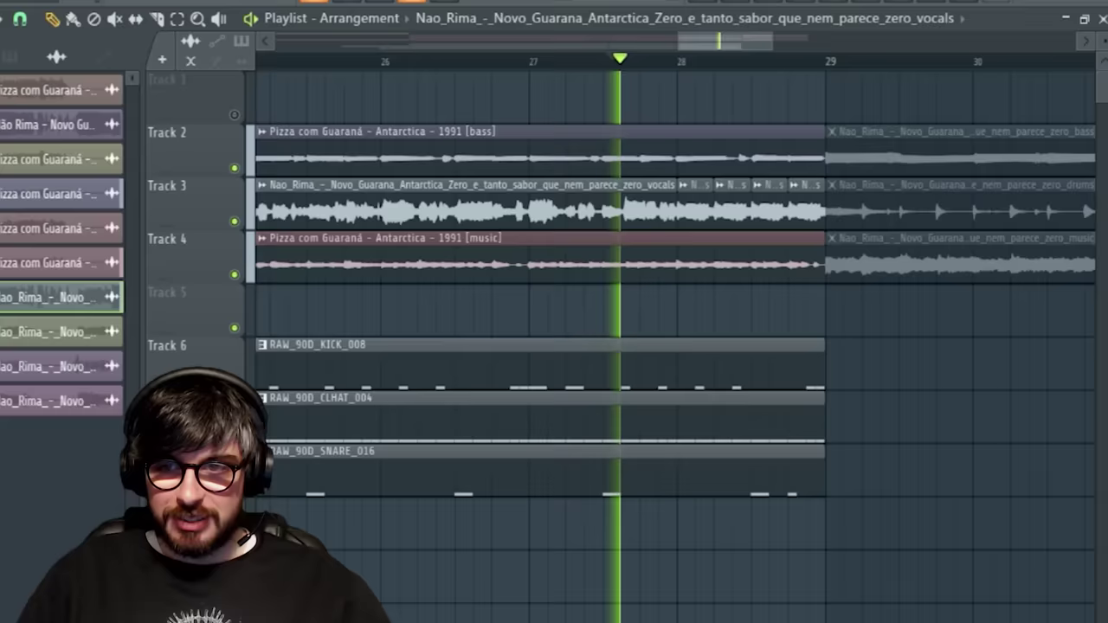
scroll(677, 303, down, 1)
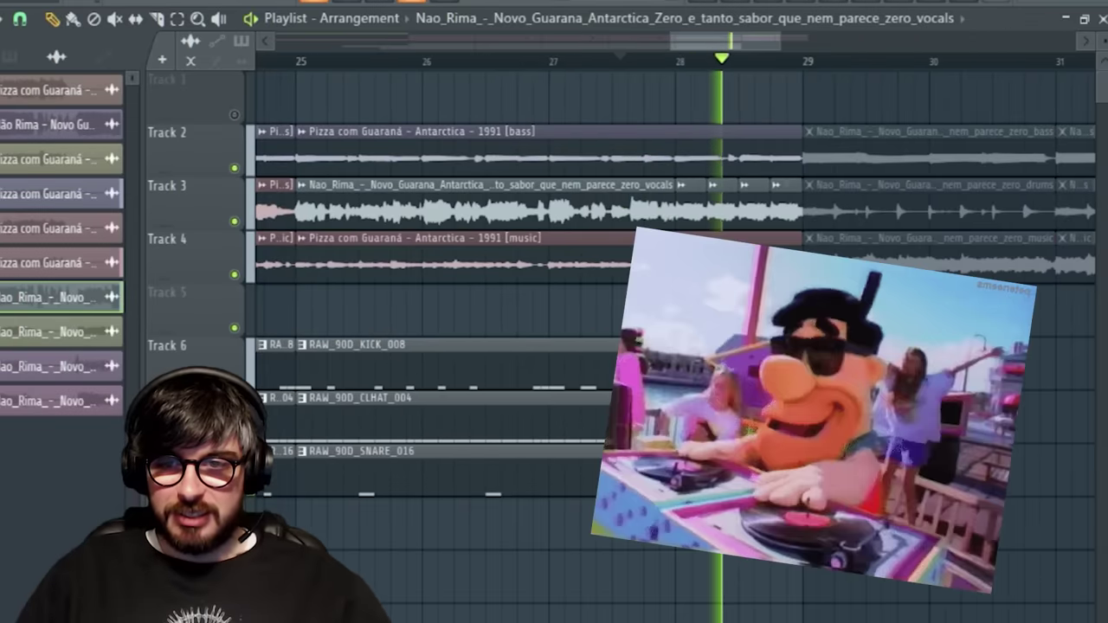
scroll(677, 303, right, 2)
scroll(677, 303, down, 2)
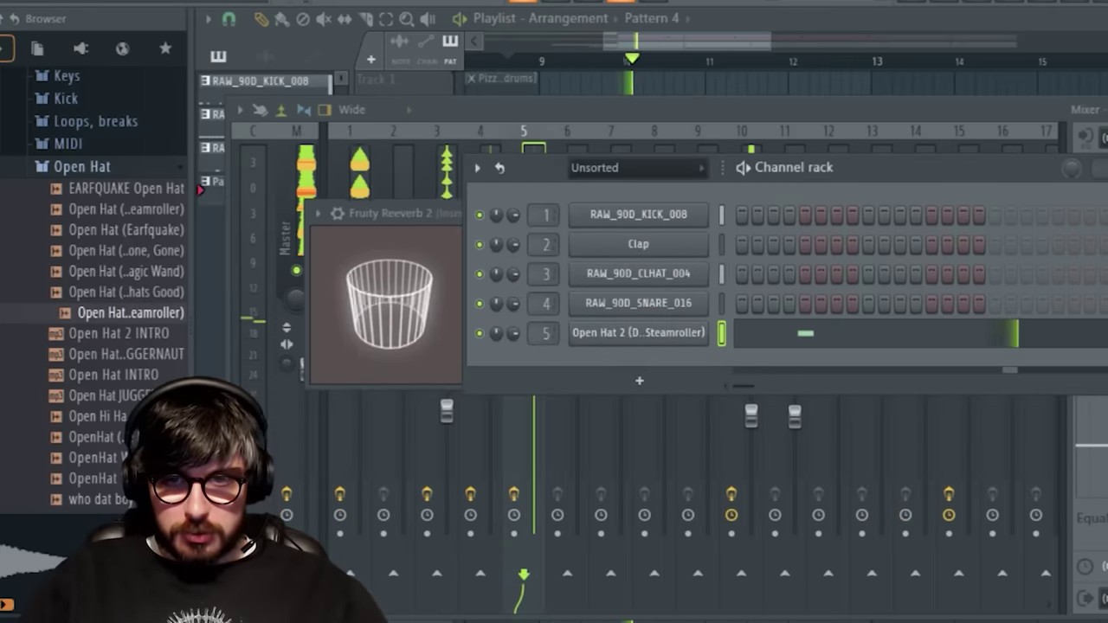
Step: Hide the channel rack and close the Insert 15 equalizer to return to the playlist
key(F6)
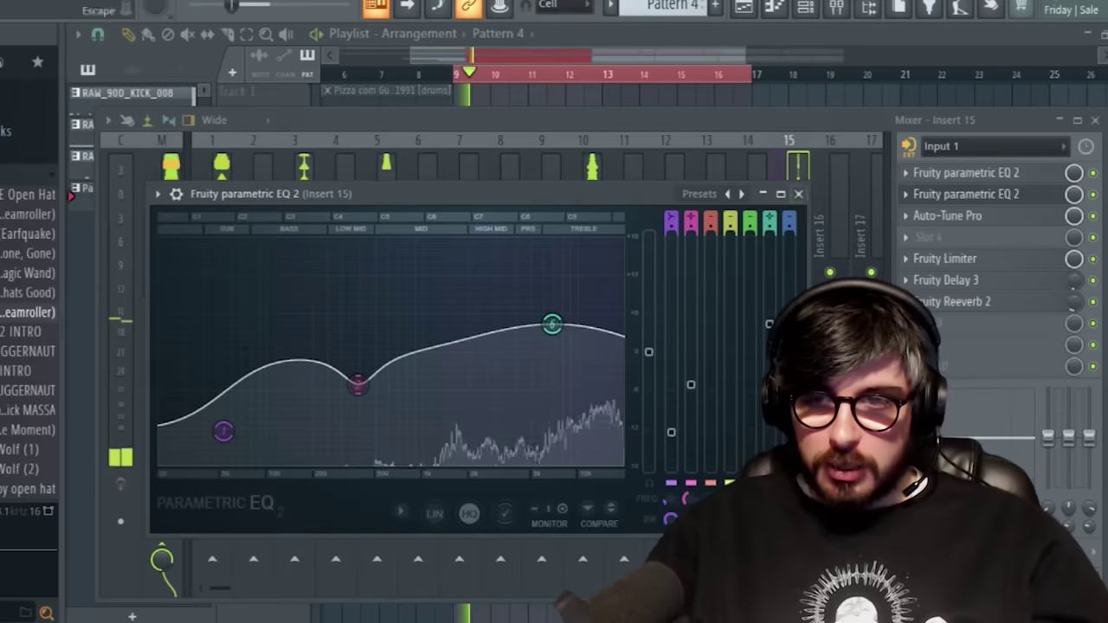
key(Escape)
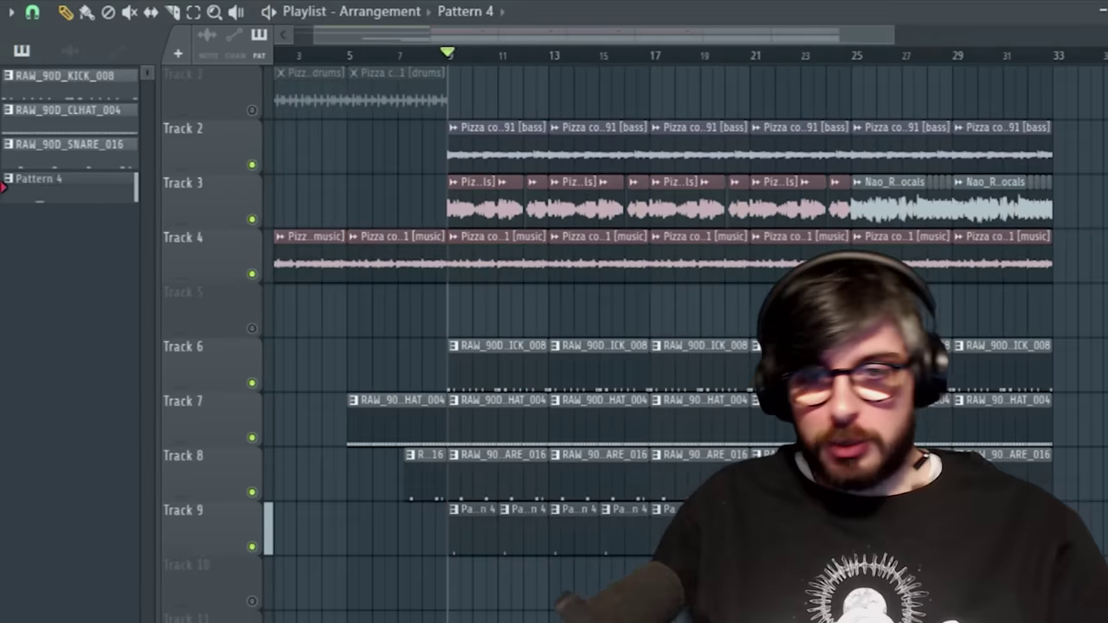
Step: Ask ChatGPT for rap lyrics about the new guaraná with a prompt beginning "eu quero uma letra de um rap sobre o novo guaraná"
scroll(658, 312, down, 2)
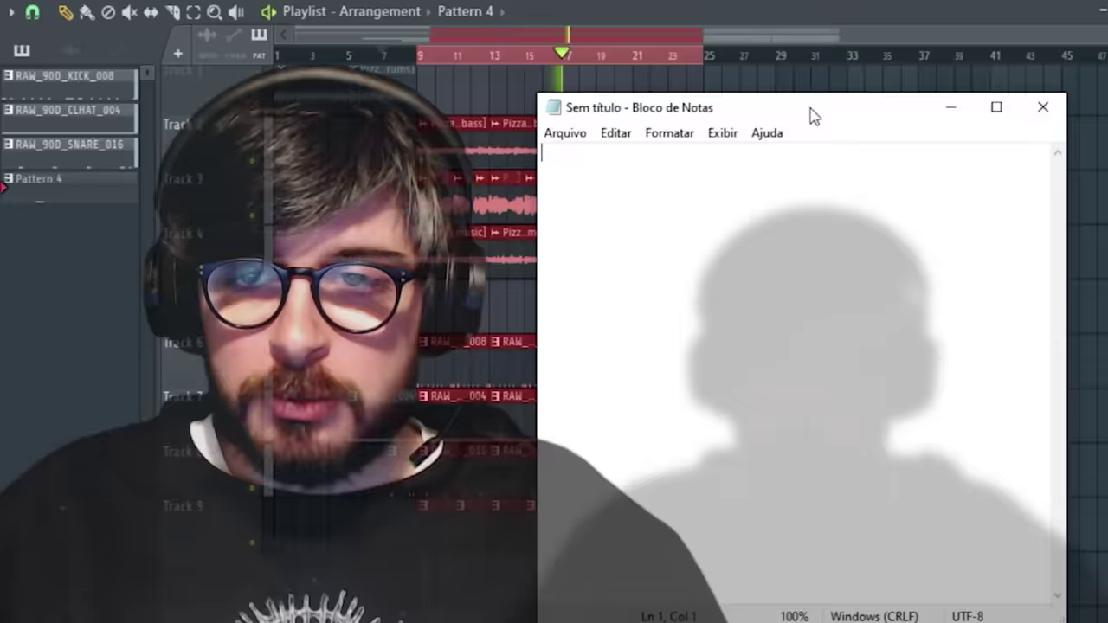
drag(811, 113, 840, 112)
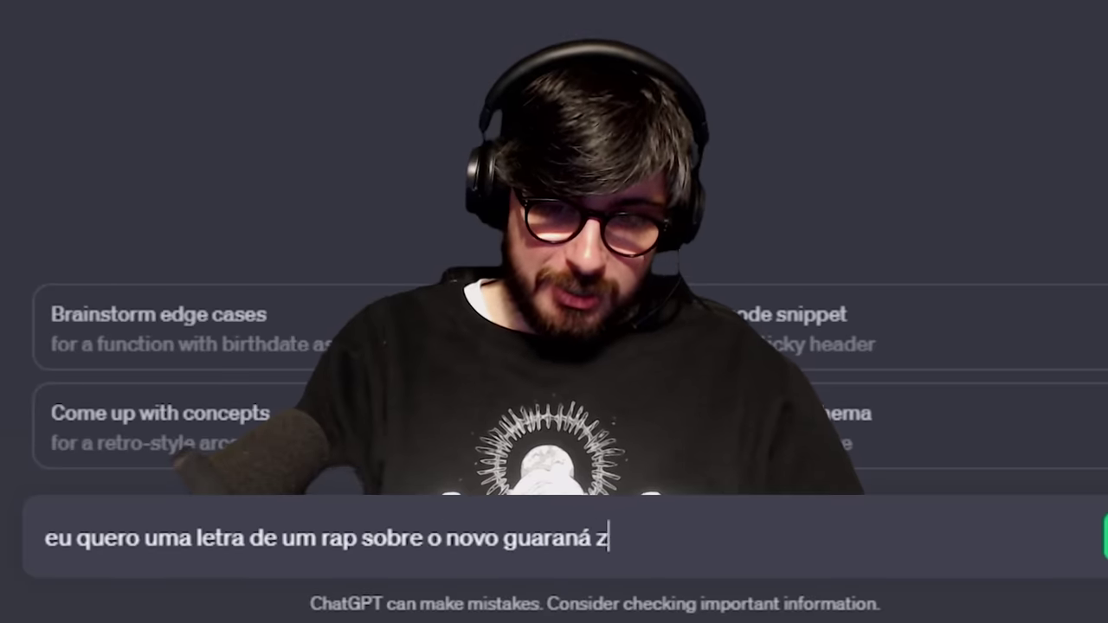
key(Return)
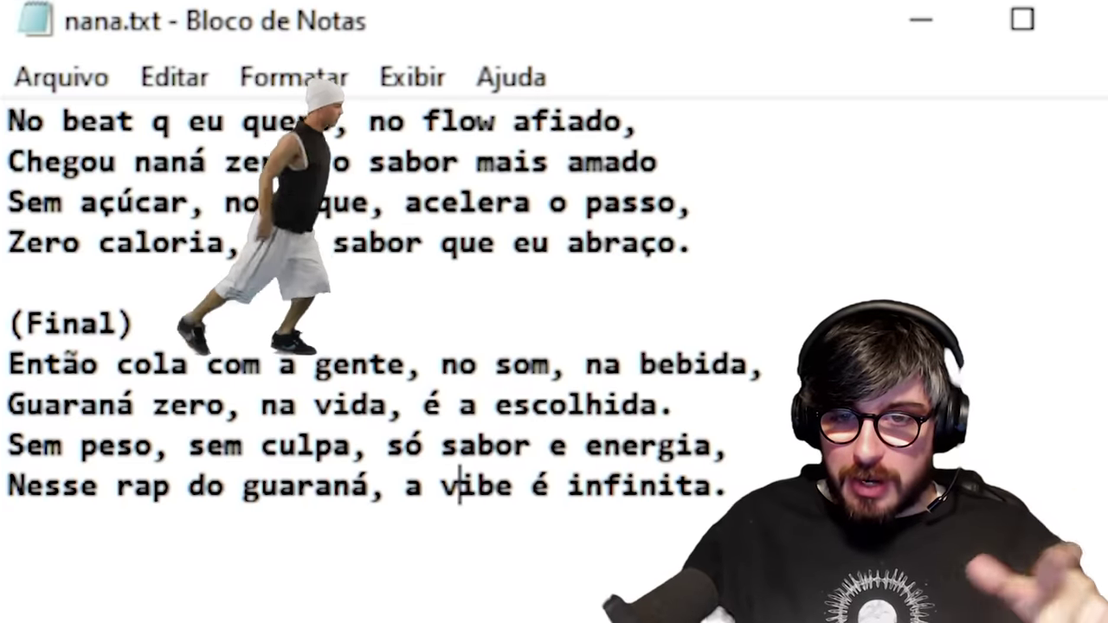
Step: Edit the final verse in nana.txt: replace "Guaraná" with "naná", "só" with "é", and reword the last line to mention "naná"
drag(136, 405, 9, 404)
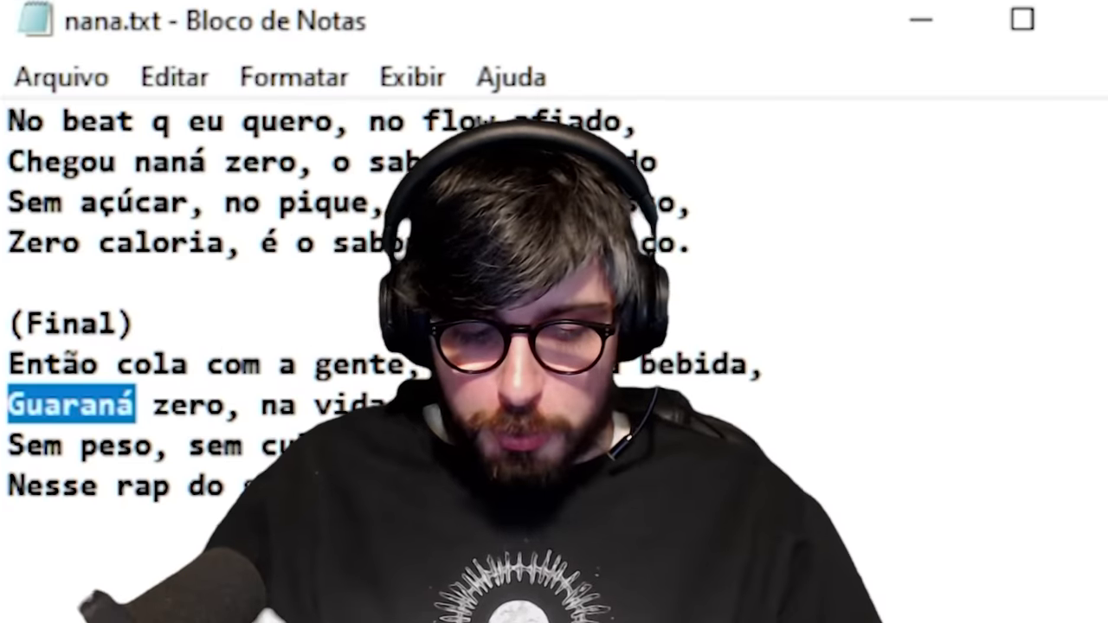
text(naná)
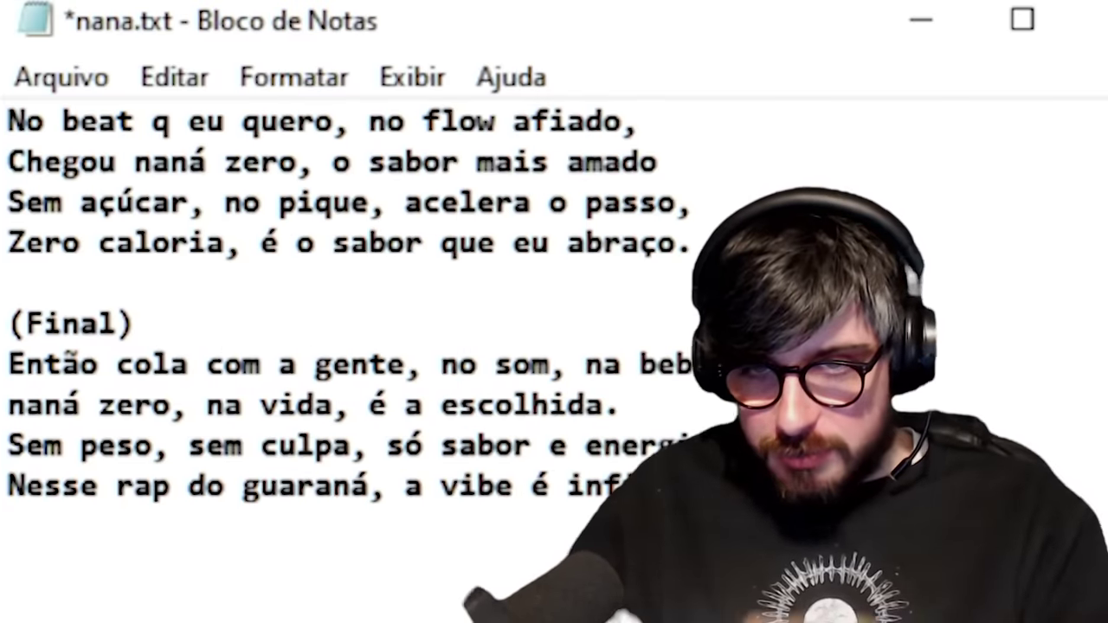
drag(387, 446, 405, 446)
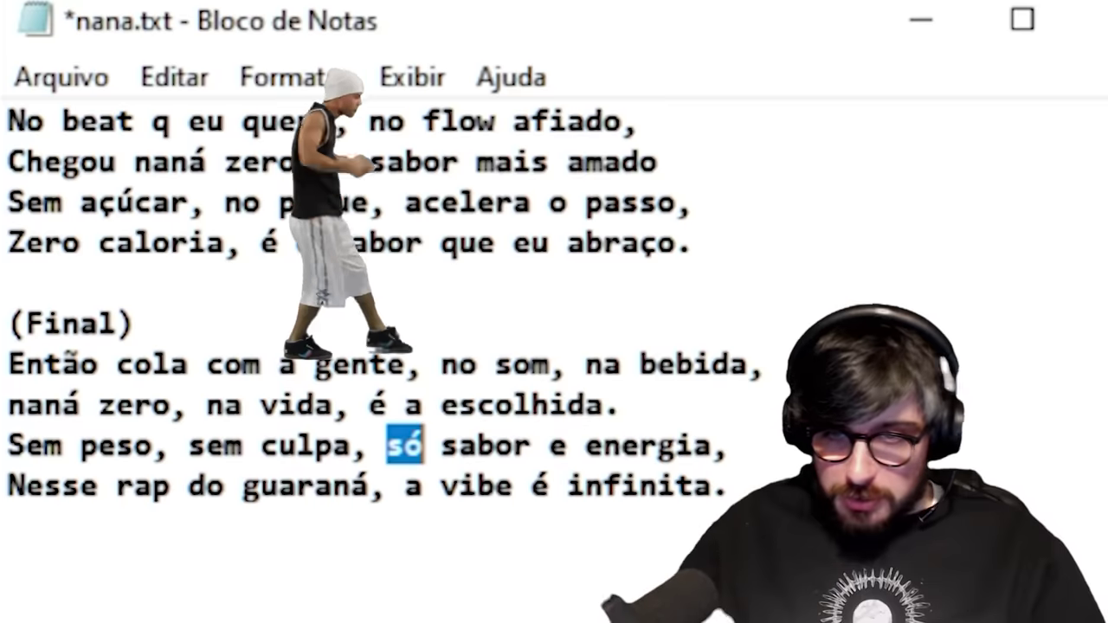
text(é)
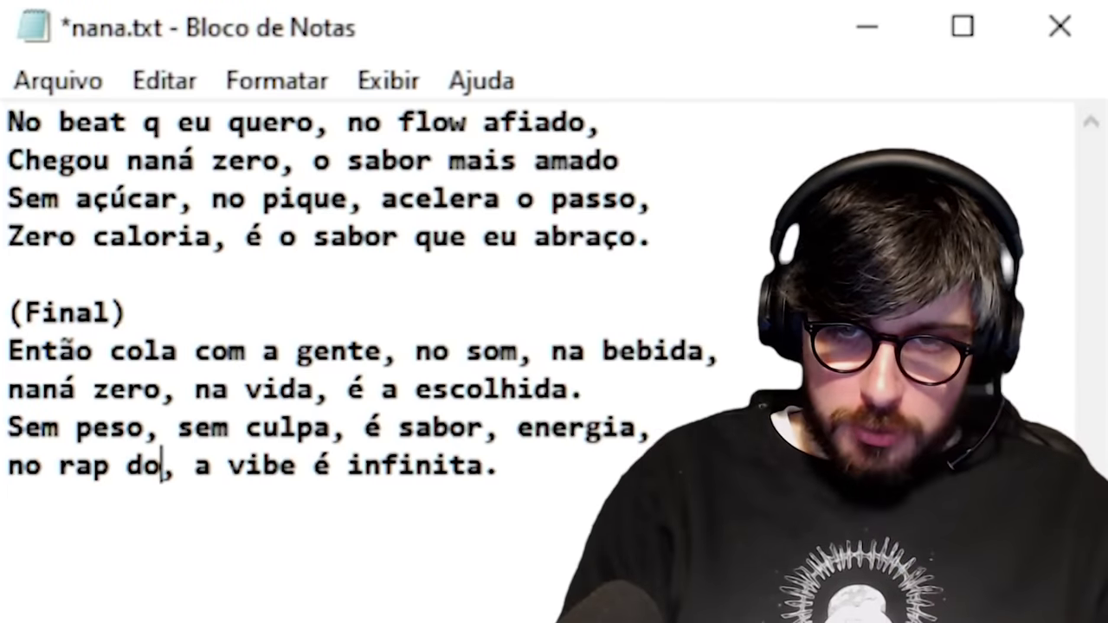
text(naná)
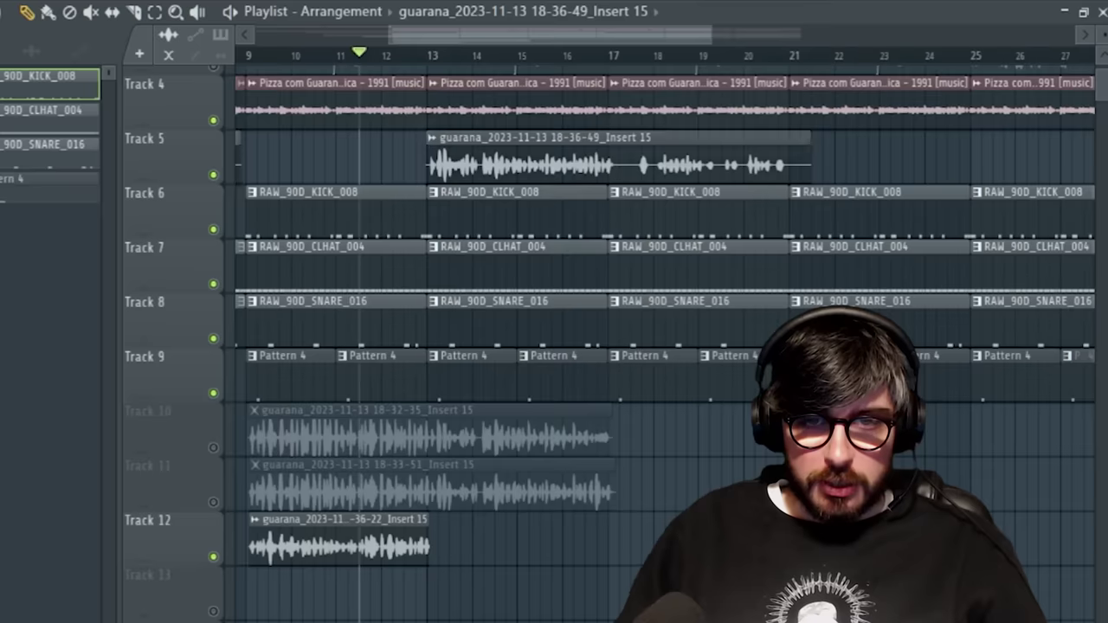
drag(519, 160, 519, 542)
scroll(520, 433, down, 4)
scroll(520, 260, up, 3)
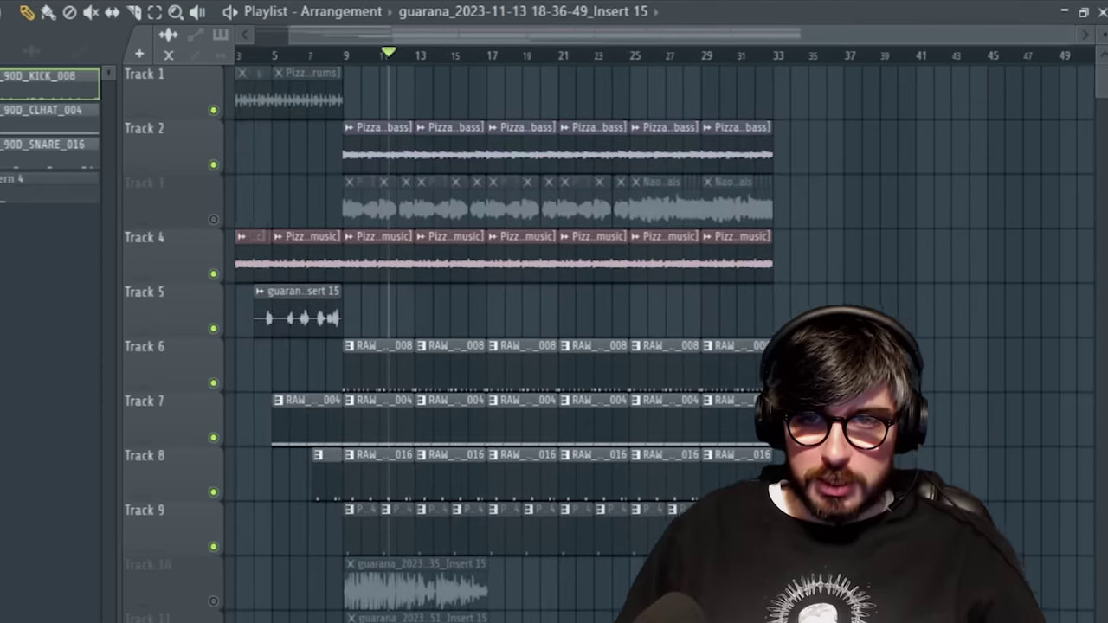
Step: Move the Nao Rima vocals clips to the start of Track 3, covering bars 1 to 9
scroll(810, 201, up, 3)
drag(814, 182, 521, 220)
drag(521, 208, 521, 481)
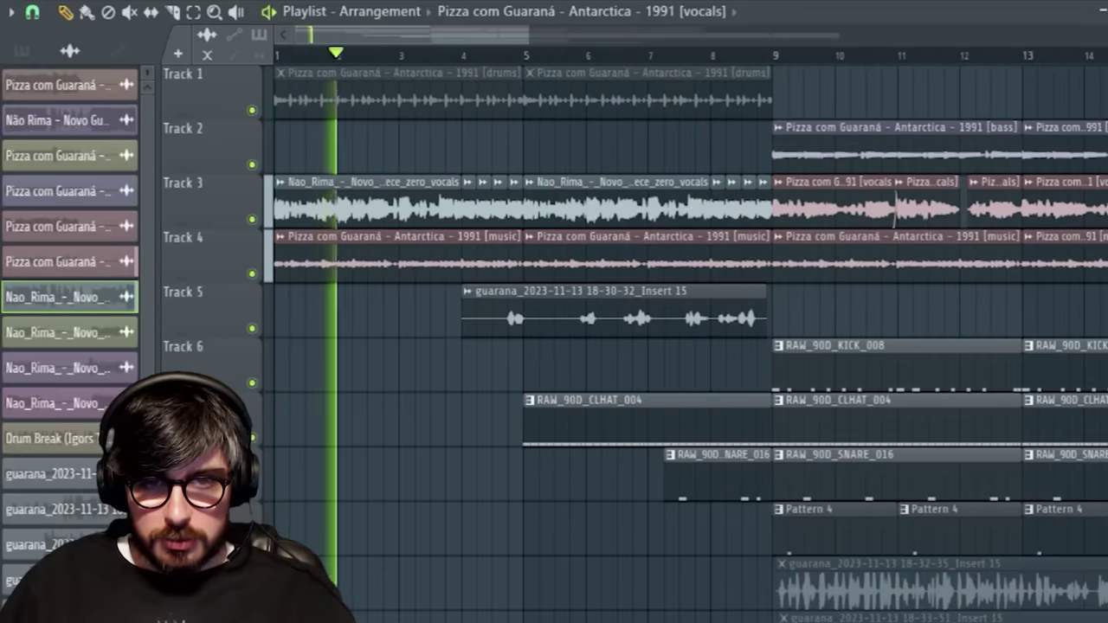
Step: Duplicate the chopped Pizza com Guaraná vocals clips on Track 3 into bars 17 to 25
scroll(691, 345, down, 5)
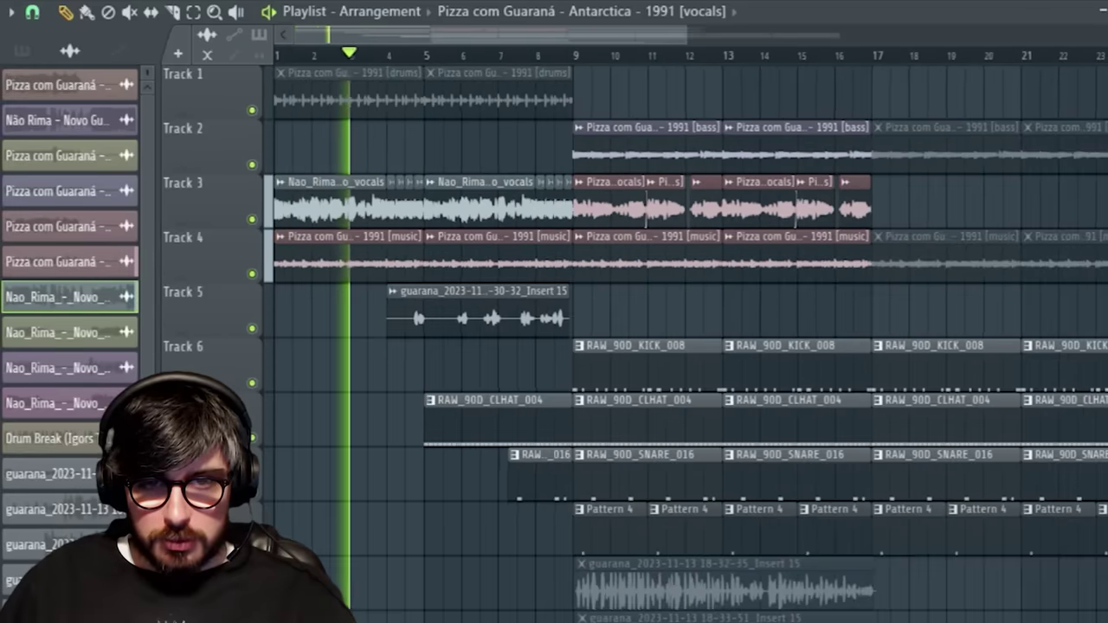
scroll(691, 345, up, 3)
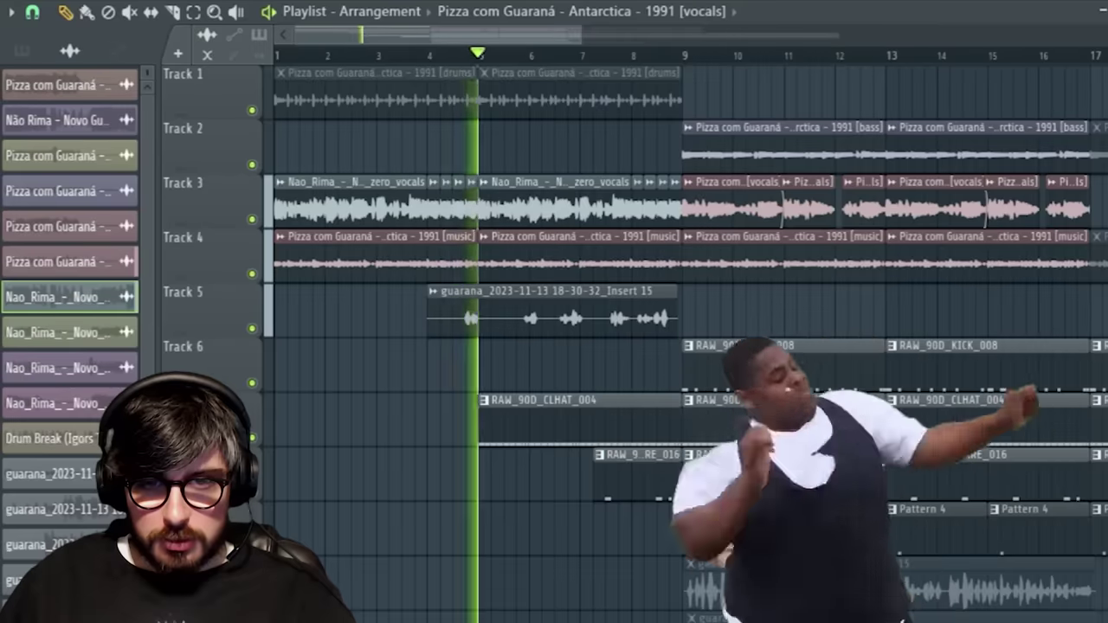
scroll(691, 344, down, 3)
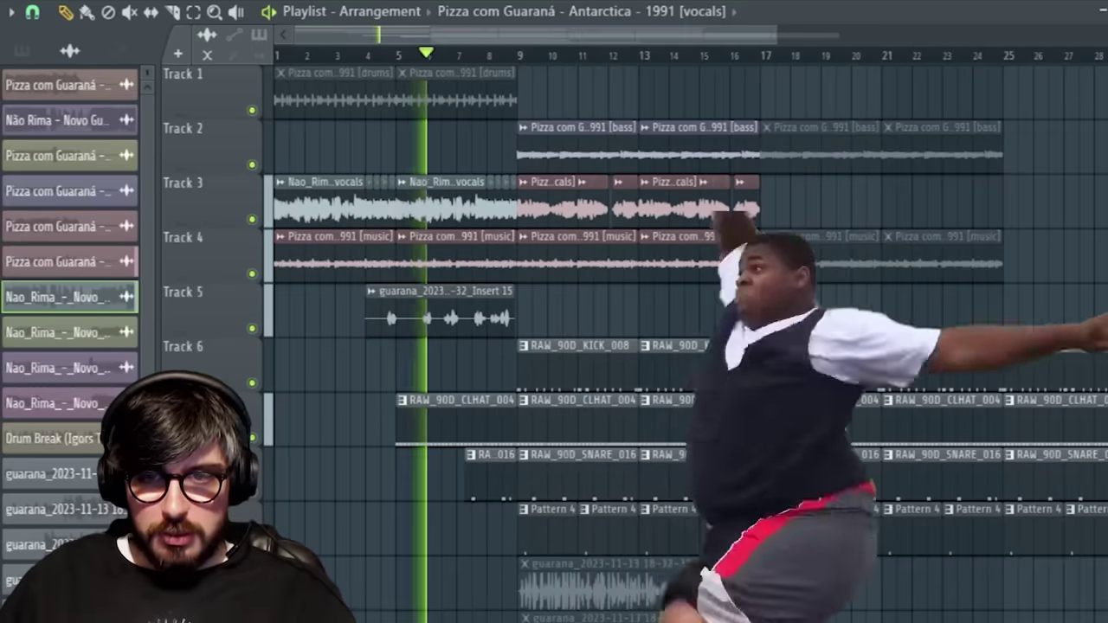
scroll(691, 324, down, 3)
drag(484, 208, 447, 207)
key(ctrl+b)
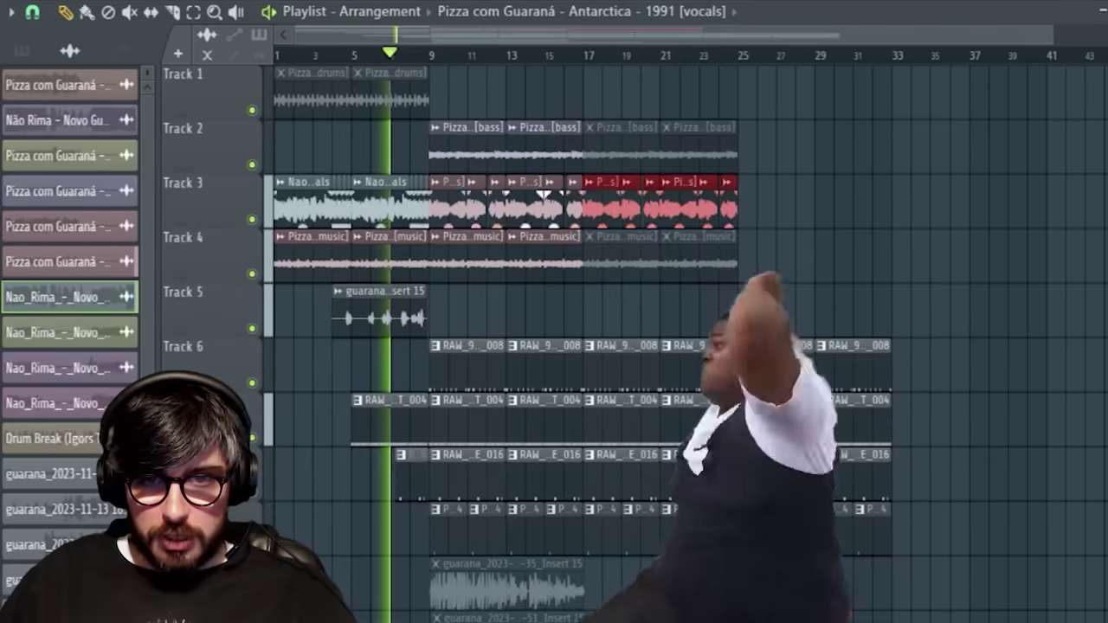
key(ctrl+d)
scroll(593, 208, up, 5)
scroll(602, 208, down, 6)
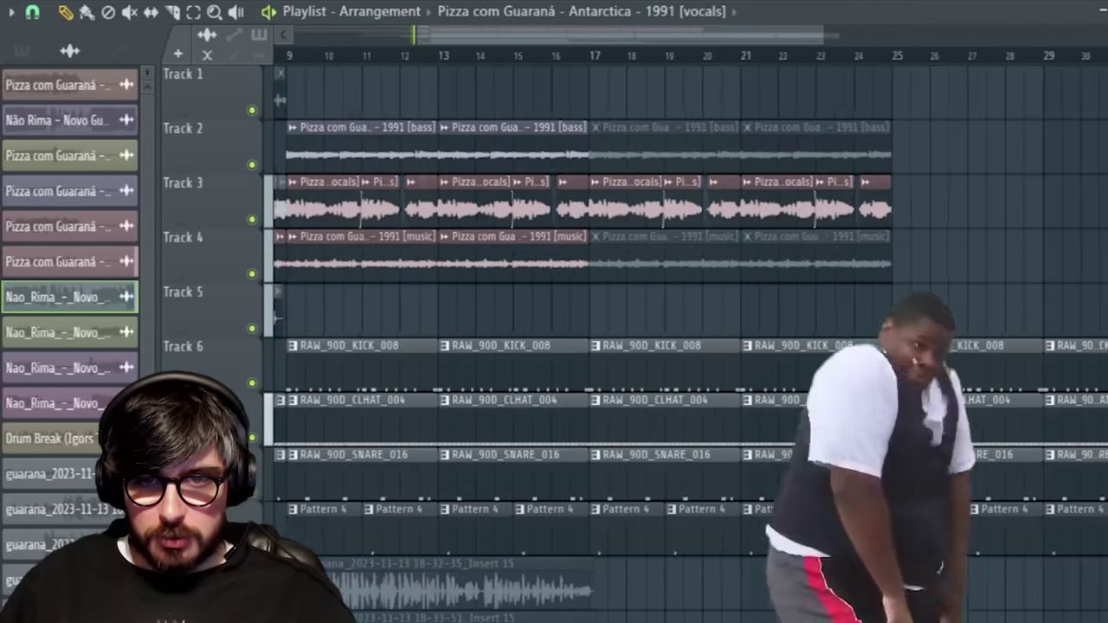
scroll(329, 208, up, 4)
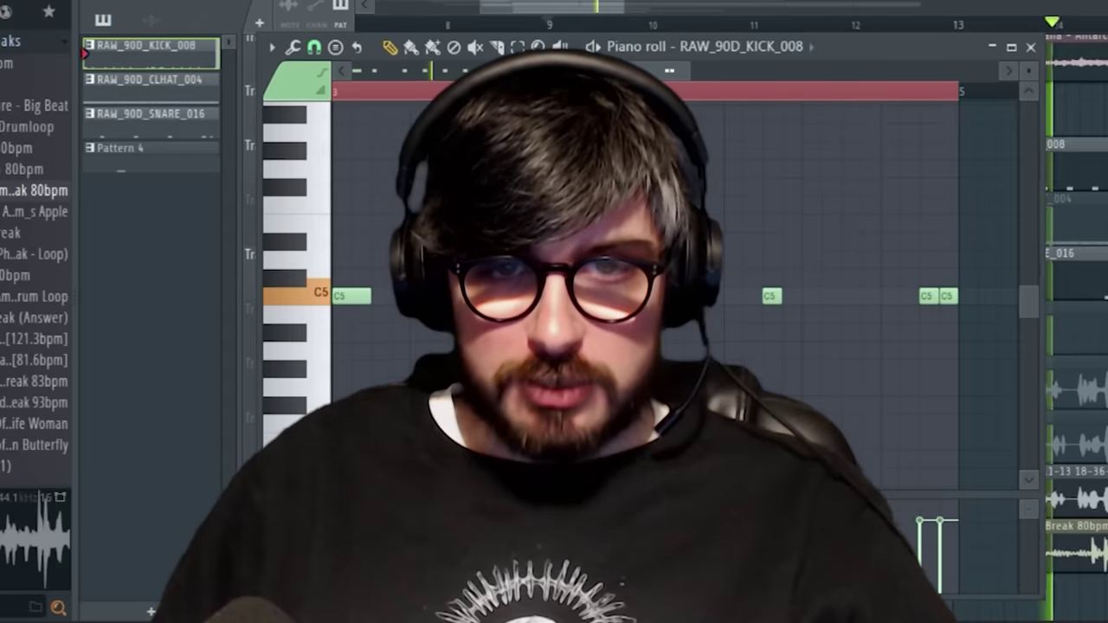
Step: Remove the last kick note before bar 5 in the RAW_90D_KICK_008 pattern and close its piano roll
scroll(606, 319, left, 5)
scroll(556, 320, down, 2)
scroll(695, 325, down, 1)
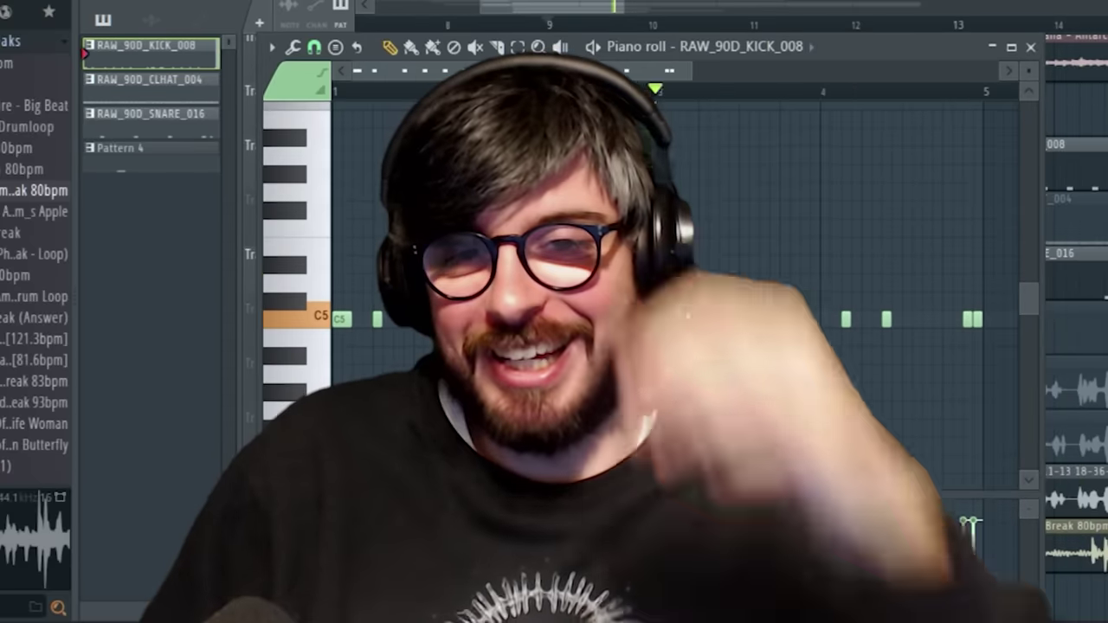
scroll(695, 324, down, 1)
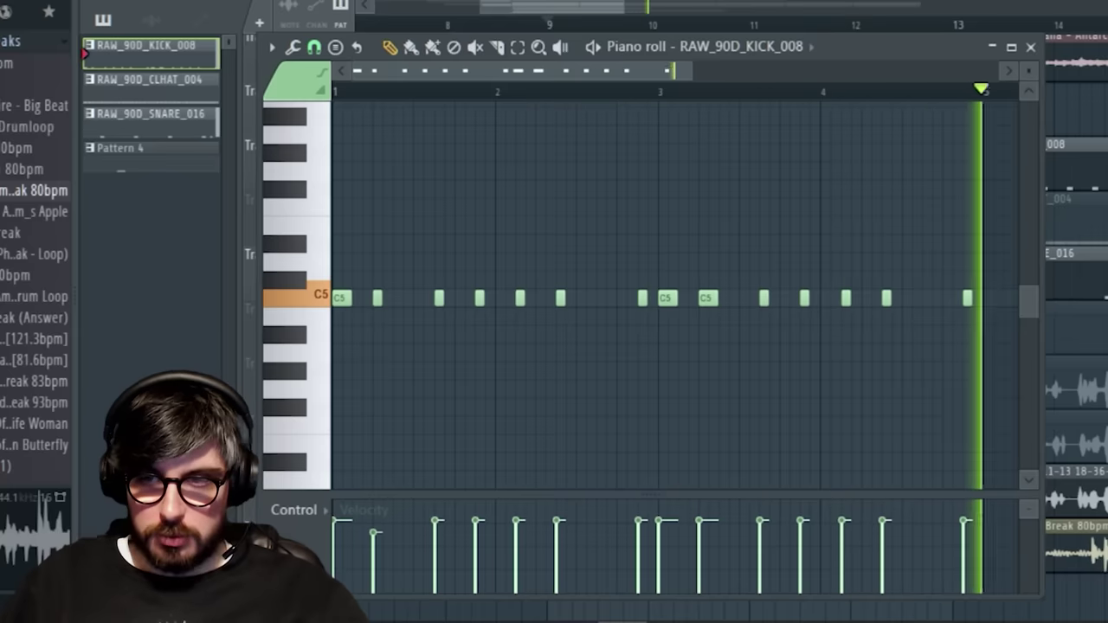
key(F7)
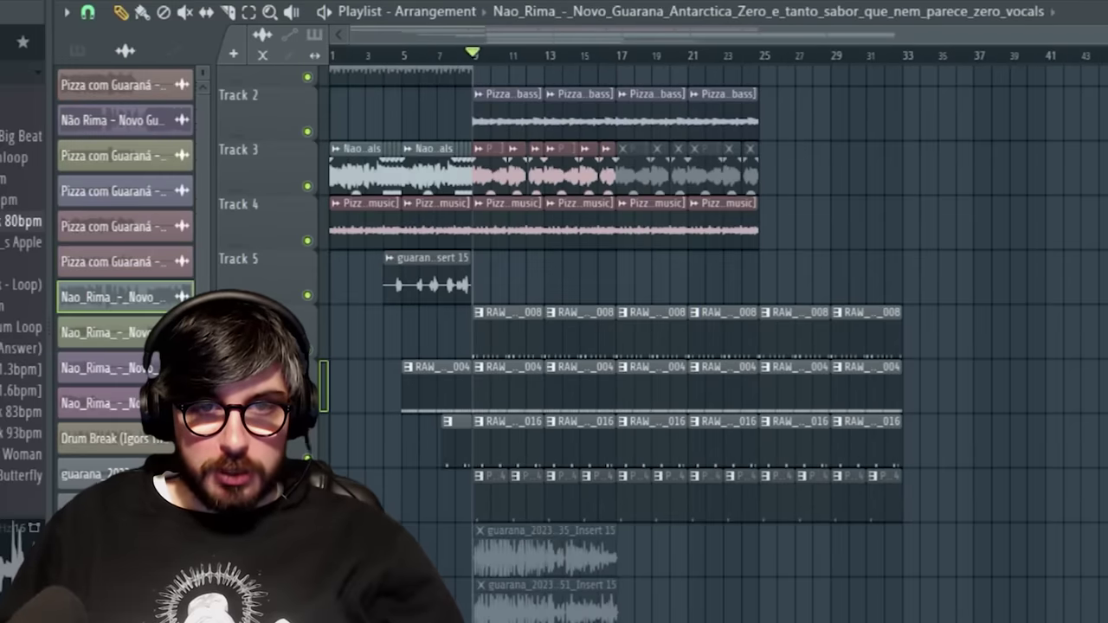
Step: Move the short Nao_Rima vocals #2 clip on Track 5 earlier, from bar 19 into bar 18
scroll(737, 161, up, 4)
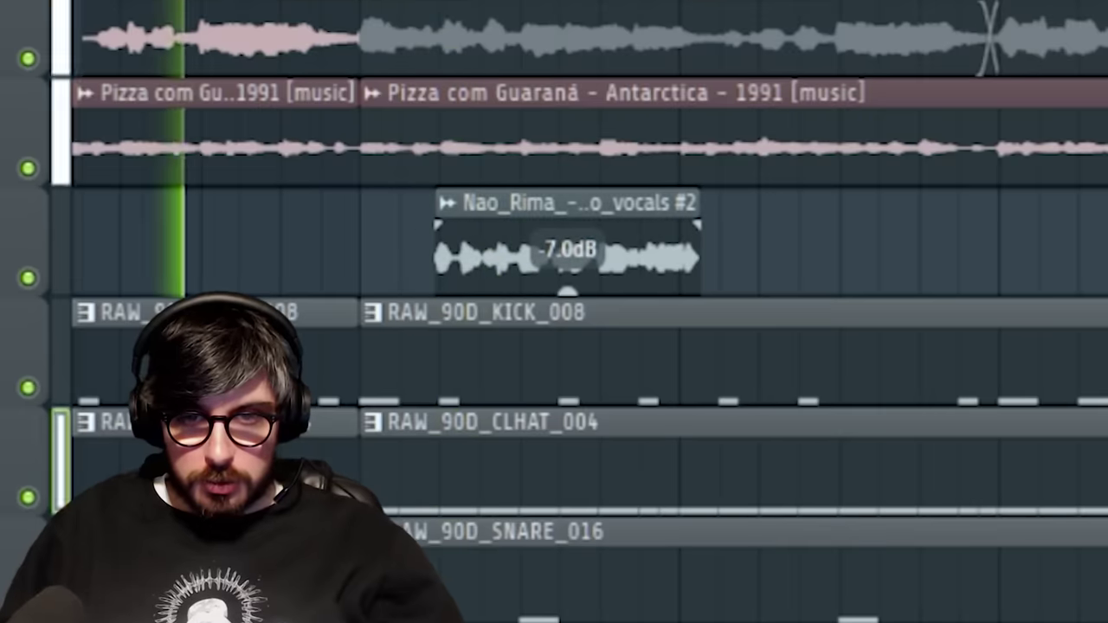
scroll(493, 259, up, 2)
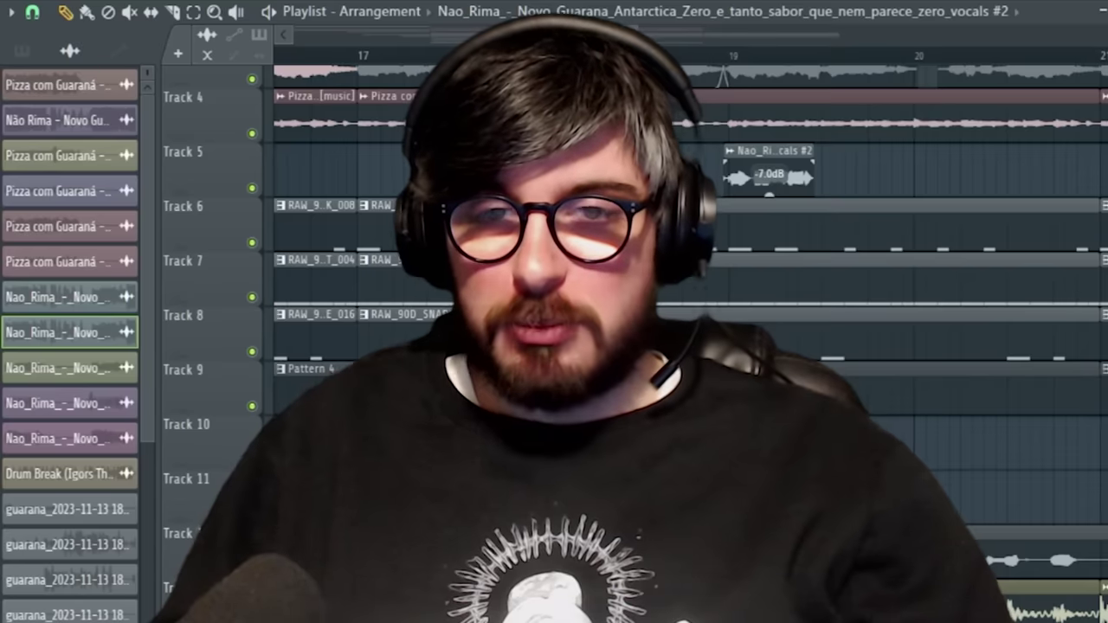
drag(761, 166, 615, 166)
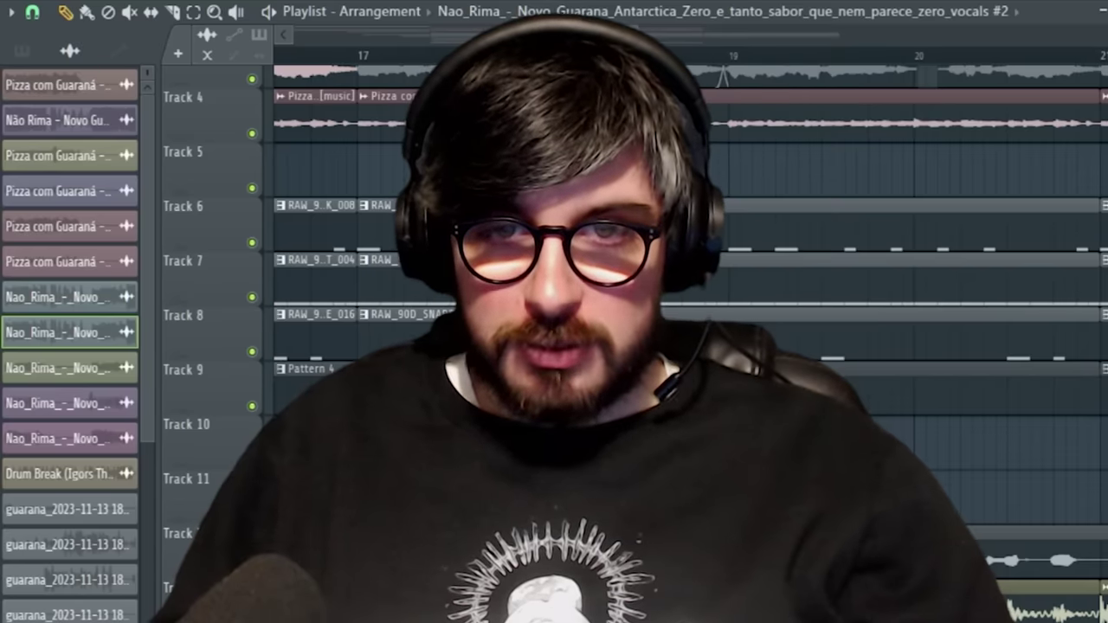